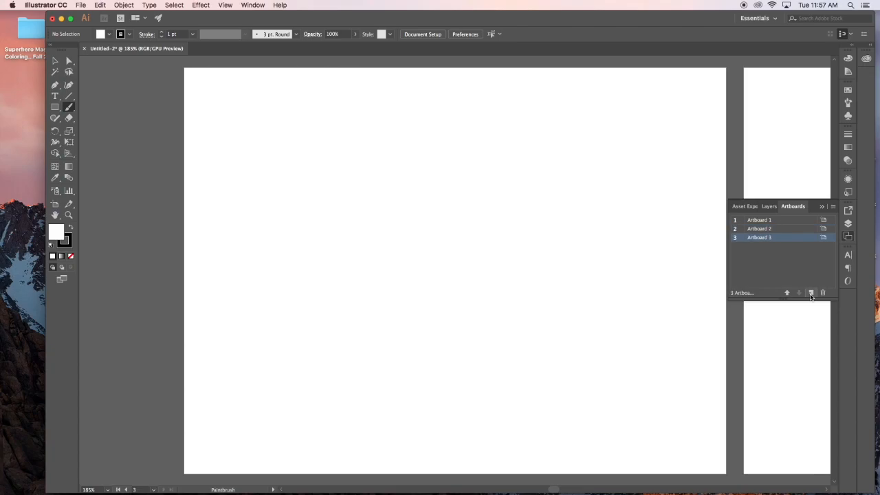
- Duplicate the third artboard six times to build a three-by-three grid of 640 x 480 px artboards
click(55, 204)
drag(323, 273, 171, 330)
drag(174, 332, 325, 332)
drag(326, 332, 174, 391)
drag(181, 392, 258, 392)
drag(257, 392, 333, 392)
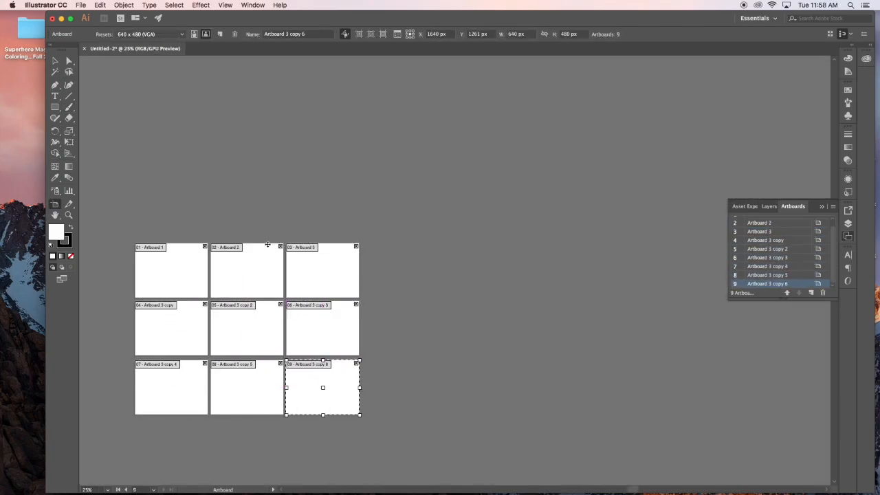
- Draw a narrow tree trunk on the first artboard with the Paintbrush, using a green 1 pt stroke
click(69, 107)
key(super+plus)
key(super+plus)
key(super+plus)
drag(96, 284, 449, 303)
key(super+plus)
key(super+plus)
drag(356, 299, 435, 264)
click(129, 35)
click(65, 57)
mouse_move(338, 436)
mouse_down()
mouse_move(338, 272)
mouse_move(366, 437)
mouse_up()
- Copy the green trunk onto the second artboard, standing on its lower edge
key(v)
key(super+c)
scroll(418, 350, right, 5)
key(super+v)
drag(458, 283, 572, 344)
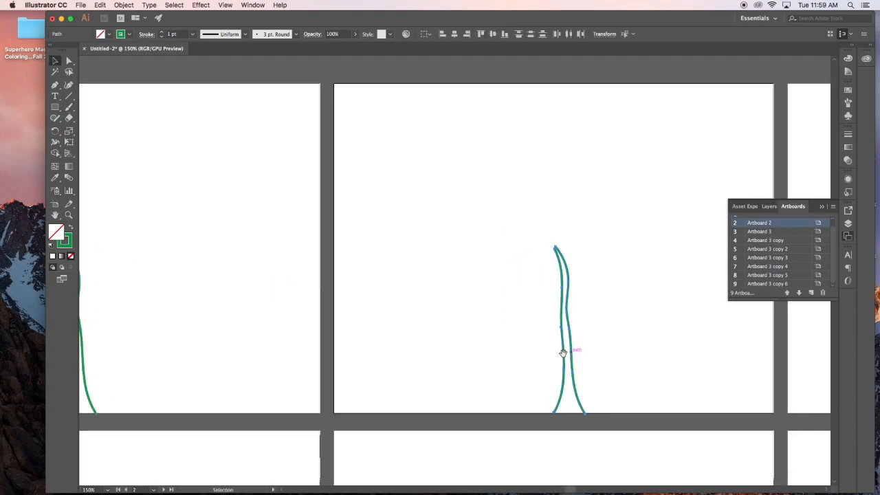
- Extend the second artboard's trunk upward and add short side twigs with the brush
drag(428, 261, 417, 179)
drag(430, 209, 440, 202)
drag(433, 289, 417, 272)
- Copy the twigged tree from the second artboard onto the third artboard, standing on its lower edge
drag(372, 158, 542, 283)
key(super+c)
scroll(541, 283, right, 5)
key(super+v)
drag(410, 131, 486, 360)
drag(458, 282, 597, 299)
- Brush long curved branches onto the third artboard's tree, one rightward and two leftward, plus a small bud on the lower one
scroll(598, 298, right, 2)
key(b)
drag(489, 200, 564, 210)
drag(464, 269, 407, 274)
drag(466, 177, 424, 178)
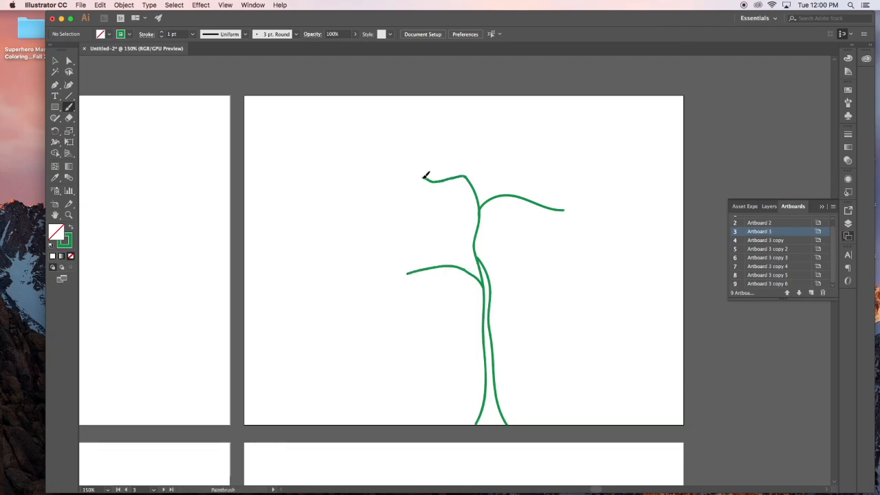
drag(469, 266, 465, 270)
- Move the branching tree from the third artboard to the first artboard of the second row
key(super+minus)
key(super+minus)
key(super+minus)
key(v)
drag(439, 226, 487, 306)
drag(460, 271, 146, 385)
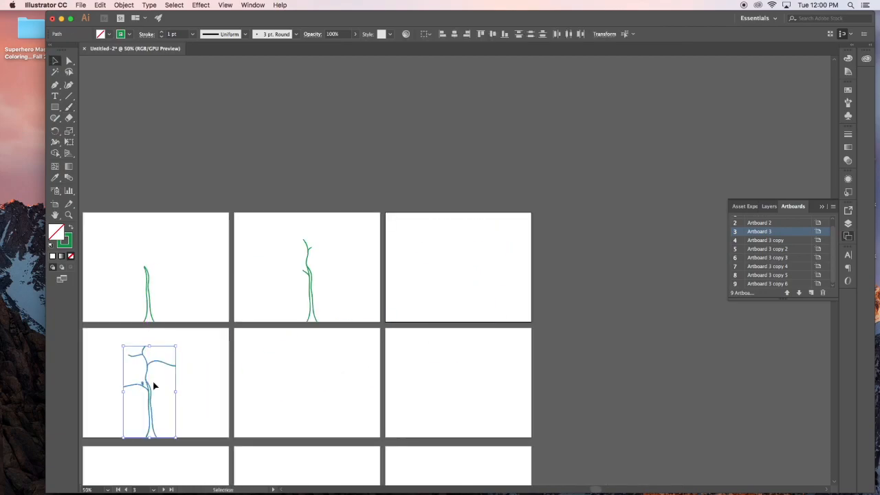
- Draw small leaf outlines along the branches of the fourth artboard's tree with the Paintbrush
scroll(155, 385, left, 5)
key(super+equal)
key(super+equal)
key(super+equal)
click(351, 326)
key(b)
drag(301, 263, 297, 267)
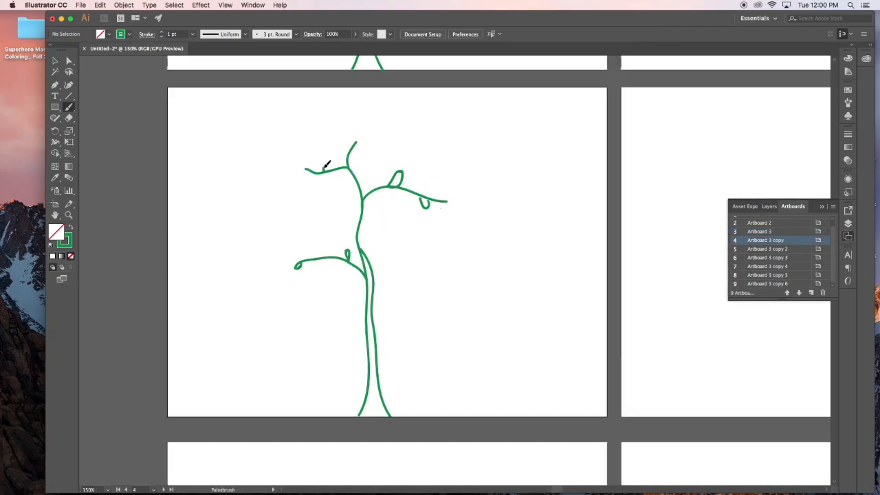
- Replace the small leaf outline on top of the lower-left branch with a larger one
click(350, 252)
key(Delete)
key(b)
drag(348, 259, 347, 259)
- Duplicate the leafy outline tree from the fourth artboard onto the fifth artboard
key(super+minus)
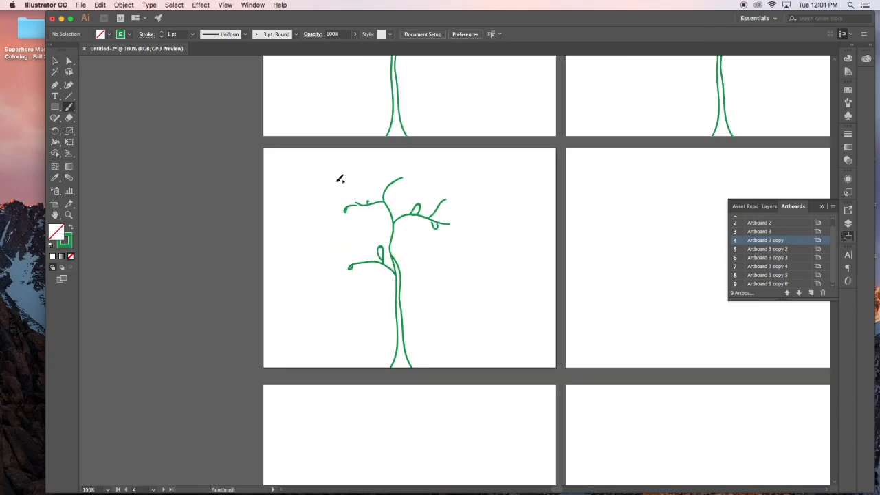
key(v)
drag(340, 175, 440, 323)
drag(402, 292, 730, 291)
drag(454, 258, 499, 270)
- Enlarge the leaf at the tip of the fifth tree's lower-left branch and fill it with green brush strokes
click(591, 272)
key(super+equal)
key(super+equal)
key(super+equal)
key(b)
key(v)
click(469, 306)
key(b)
drag(463, 300, 466, 316)
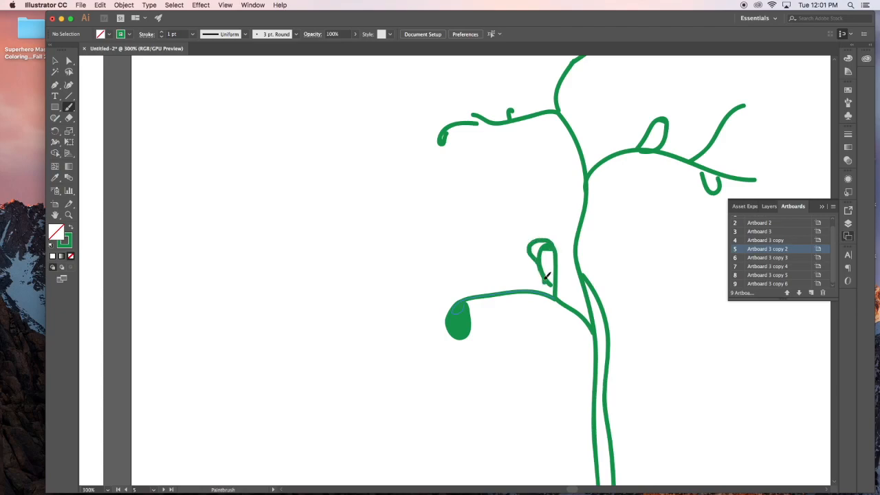
- Fill the fifth tree's remaining leaves with green strokes and add new leaves on the upper-right twig and top branch
scroll(552, 284, up, 3)
scroll(552, 284, right, 5)
drag(515, 203, 541, 179)
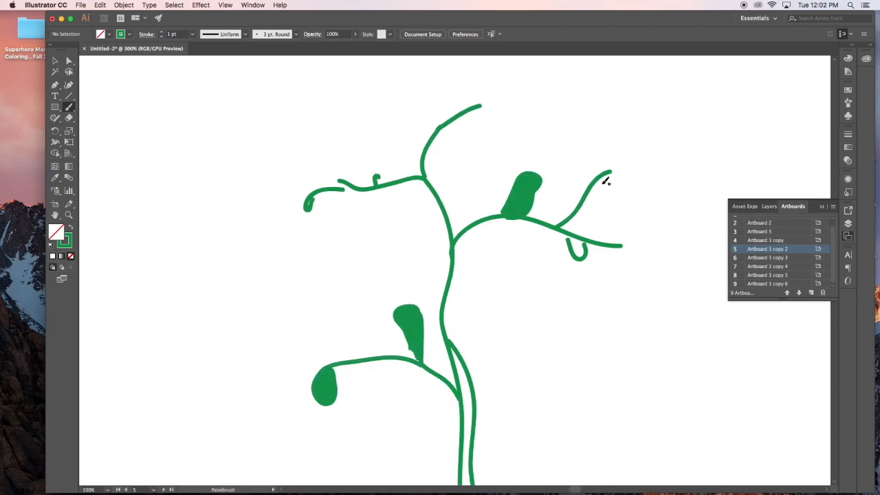
drag(586, 196, 606, 190)
drag(576, 244, 588, 249)
drag(440, 128, 438, 116)
- Copy the tree with filled leaves from the fifth artboard onto the sixth artboard
key(super+minus)
key(super+minus)
key(super+minus)
key(super+minus)
key(v)
drag(411, 221, 511, 364)
key(super+c)
key(super+v)
drag(453, 262, 462, 307)
- Fill the sixth tree's trunk with solid green brush strokes from the upper fork down to the flared base
key(super+equal)
key(super+equal)
key(super+equal)
key(b)
mouse_move(419, 271)
mouse_down()
mouse_move(430, 311)
mouse_move(432, 389)
mouse_move(443, 302)
mouse_up()
scroll(441, 320, down, 3)
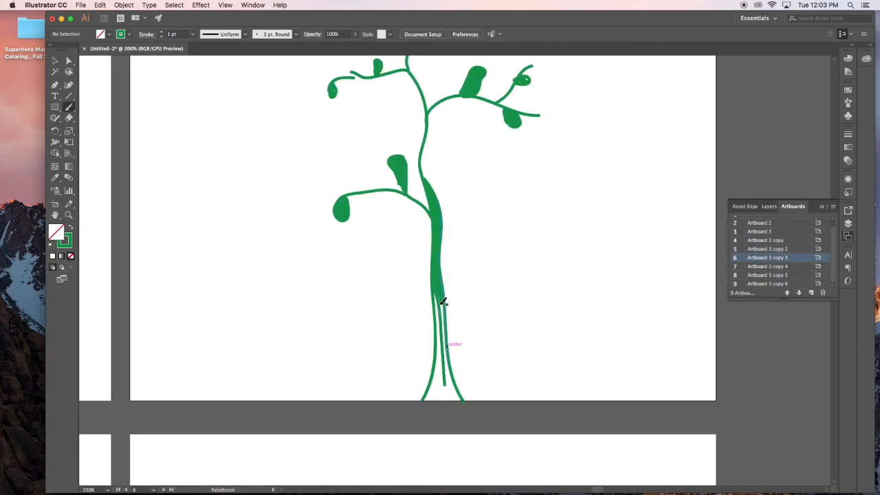
mouse_move(462, 398)
mouse_down()
mouse_move(438, 372)
mouse_move(445, 398)
mouse_up()
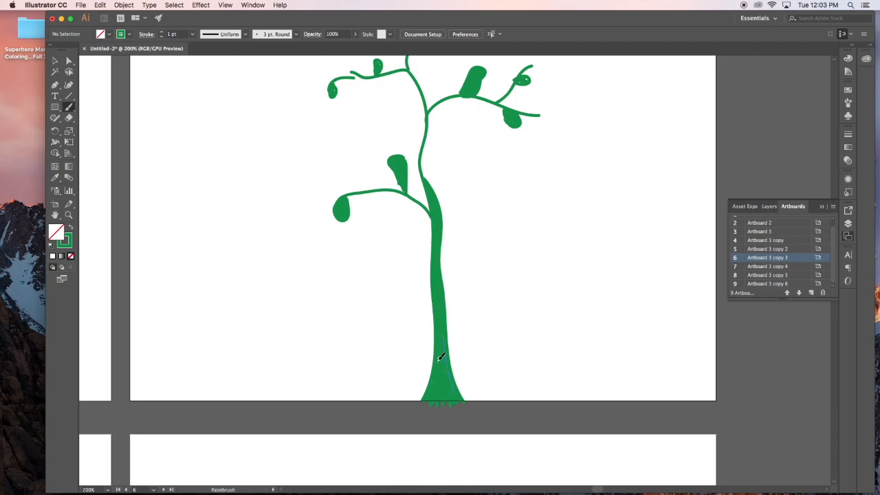
- Thicken the sixth tree's branches where they leave the trunk, and undo the last stroke
scroll(478, 334, up, 3)
scroll(478, 334, left, 1)
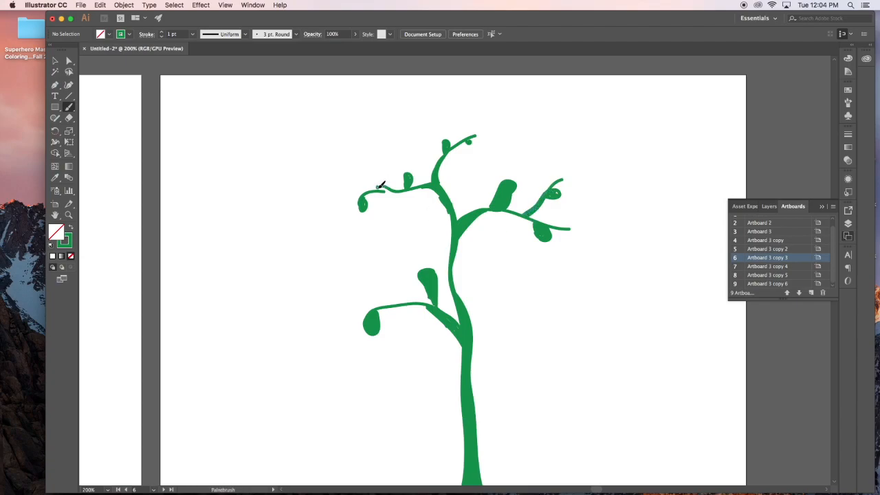
key(super+z)
- Touch up gaps and rough edges along the sixth tree's trunk and lower-left branch with the Paintbrush
scroll(408, 204, down, 3)
click(56, 62)
click(421, 237)
click(463, 359)
key(b)
key(super+equal)
key(super+equal)
key(super+equal)
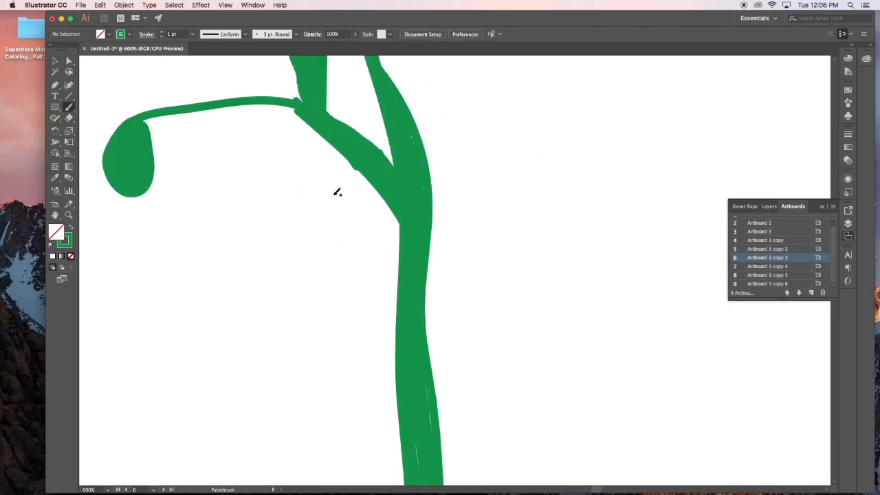
scroll(338, 193, up, 6)
drag(417, 286, 438, 286)
scroll(428, 285, right, 2)
- Nudge the path that thickens the sixth tree's lower-left branch up by 1 px with Direct Selection
key(a)
click(367, 244)
drag(372, 249, 375, 246)
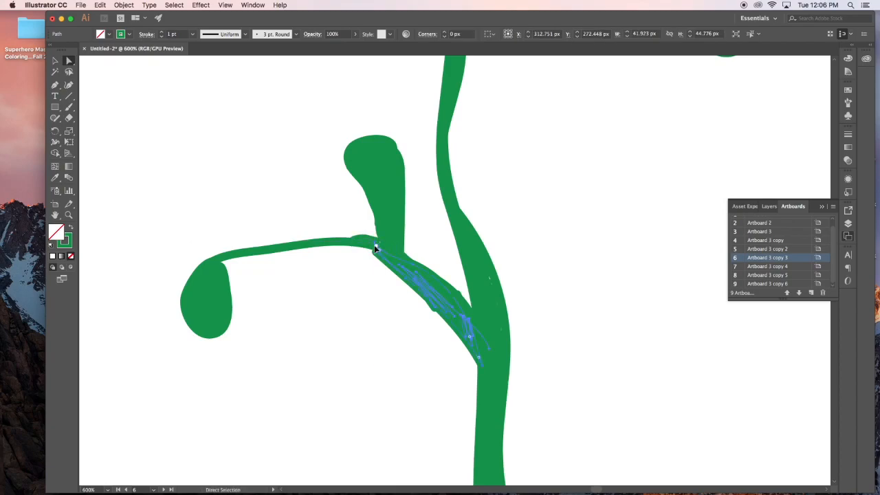
click(383, 296)
click(395, 272)
key(Up)
key(Left)
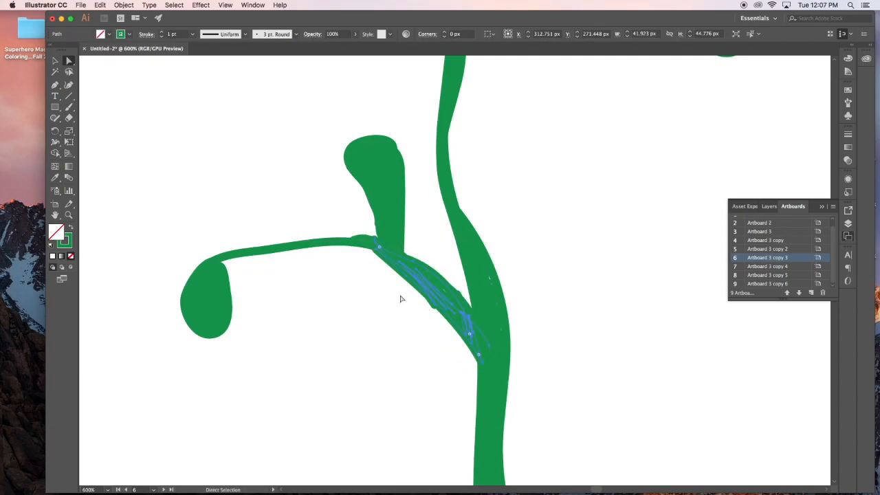
click(402, 299)
- Shift individual anchor points along the lower-left branch to smooth its outline
click(451, 314)
key(super+equal)
key(super+equal)
key(super+equal)
drag(462, 288, 462, 280)
drag(510, 295, 511, 277)
drag(298, 140, 304, 135)
click(459, 292)
click(303, 108)
- Try to duplicate the solid green tree from the sixth artboard onto the seventh artboard
key(super+minus)
key(super+minus)
key(super+minus)
key(super+minus)
key(super+minus)
key(super+minus)
key(super+minus)
key(super+minus)
key(super+minus)
key(super+minus)
key(v)
drag(415, 330, 501, 219)
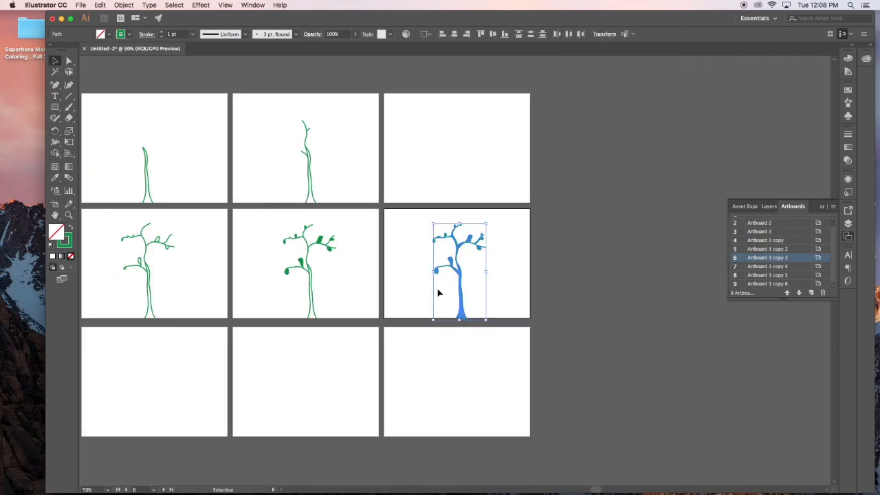
drag(464, 298, 155, 415)
- Try removing an unwanted path from the enlarged tree drawing and repositioning the remaining piece
key(super+equal)
key(super+equal)
key(super+equal)
key(super+equal)
key(super+equal)
key(super+equal)
key(Delete)
key(super+z)
click(273, 255)
key(Delete)
drag(288, 263, 273, 257)
- Try selecting and repositioning the trees across the artboards
key(super+minus)
key(super+minus)
key(super+minus)
key(super+minus)
key(super+minus)
key(super+minus)
key(super+minus)
drag(485, 234, 662, 197)
drag(591, 155, 535, 216)
drag(558, 184, 455, 264)
drag(425, 156, 482, 215)
drag(450, 183, 561, 264)
drag(548, 82, 574, 153)
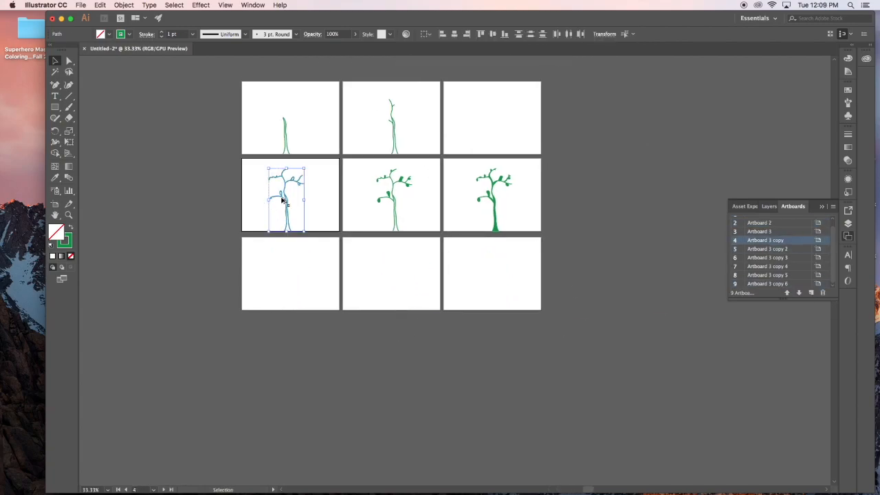
- Examine the outlined tree on the fourth artboard up close, including its branches and leaves
key(super+equal)
key(super+equal)
key(super+equal)
key(super+equal)
key(super+equal)
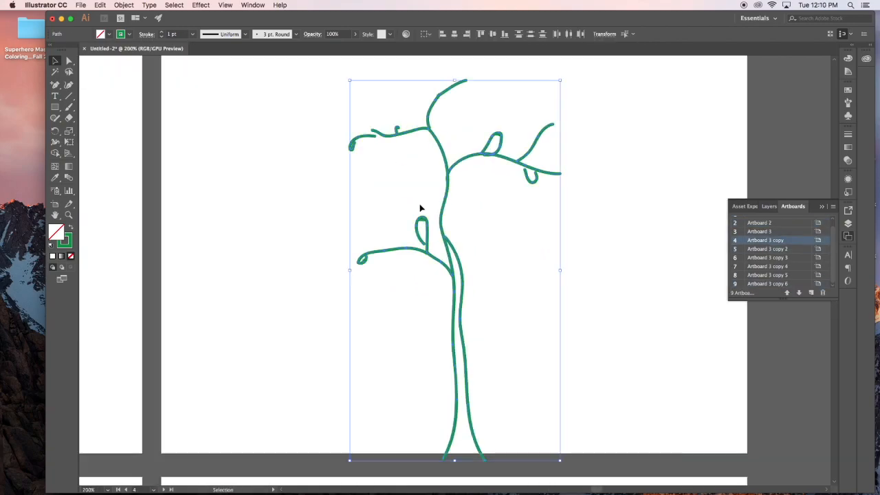
click(422, 208)
key(super+minus)
key(super+minus)
key(super+minus)
key(super+minus)
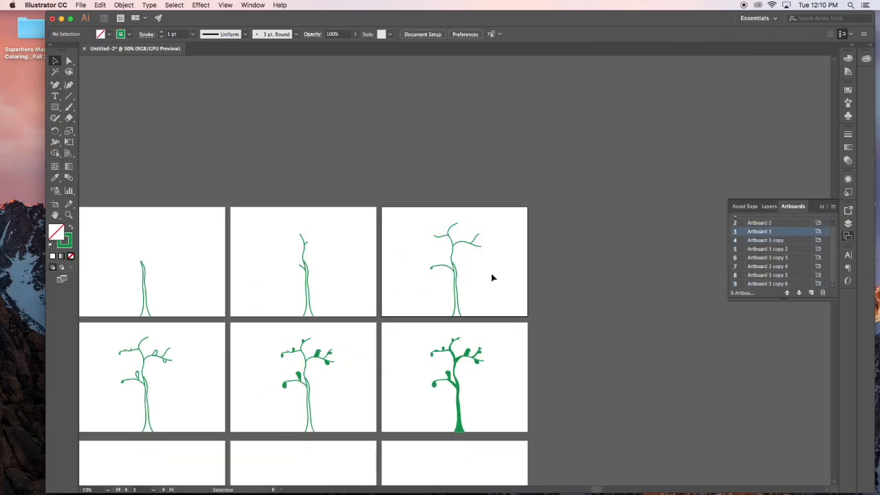
- Copy the first, second and sixth trees onto the ninth, eighth and seventh artboards respectively
scroll(491, 277, down, 5)
scroll(491, 278, left, 3)
drag(434, 286, 376, 186)
drag(235, 116, 272, 165)
drag(248, 151, 559, 386)
drag(389, 75, 431, 152)
drag(411, 159, 411, 396)
drag(524, 181, 255, 381)
- Delete several leaves from the seventh artboard's tree and drop two left-hand leaves below their branches
click(278, 346)
key(super+equal)
key(super+equal)
scroll(277, 346, left, 5)
click(366, 227)
key(Delete)
click(337, 202)
key(Delete)
click(330, 272)
key(Delete)
drag(300, 291, 300, 314)
drag(319, 220, 317, 251)
- Delete more leaves from the seventh tree's right branches and move the remaining ones down as falling leaves
click(386, 245)
key(Delete)
drag(385, 244, 385, 267)
click(365, 227)
key(Delete)
drag(348, 200, 355, 219)
- Move the small leaf stroke on the seventh tree's upper-left branch down so it hangs free below it
click(304, 223)
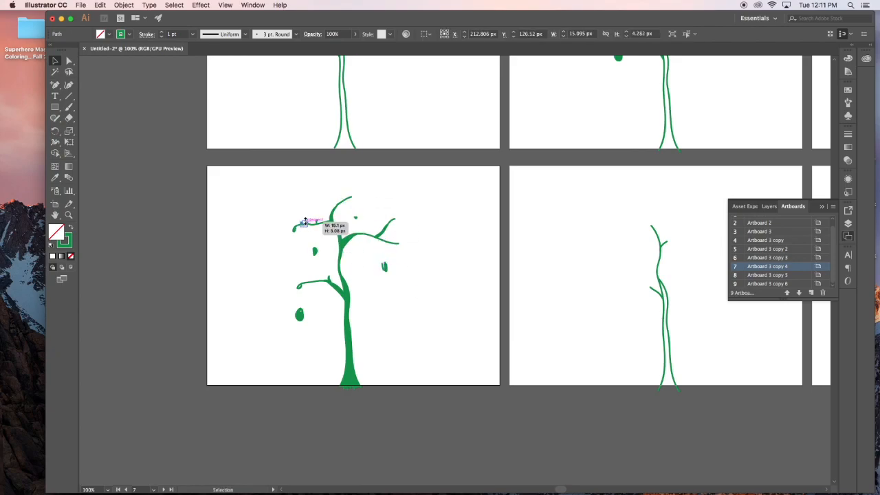
key(super+equal)
key(super+equal)
key(super+equal)
drag(445, 274, 454, 306)
drag(631, 453, 468, 222)
- Paint small fallen leaves on the ground around the eighth artboard's tree with the Paintbrush
key(super+minus)
key(super+minus)
key(super+minus)
key(super+minus)
click(460, 310)
mouse_move(528, 305)
mouse_down()
mouse_move(449, 293)
mouse_move(372, 307)
mouse_up()
key(b)
drag(392, 343, 398, 343)
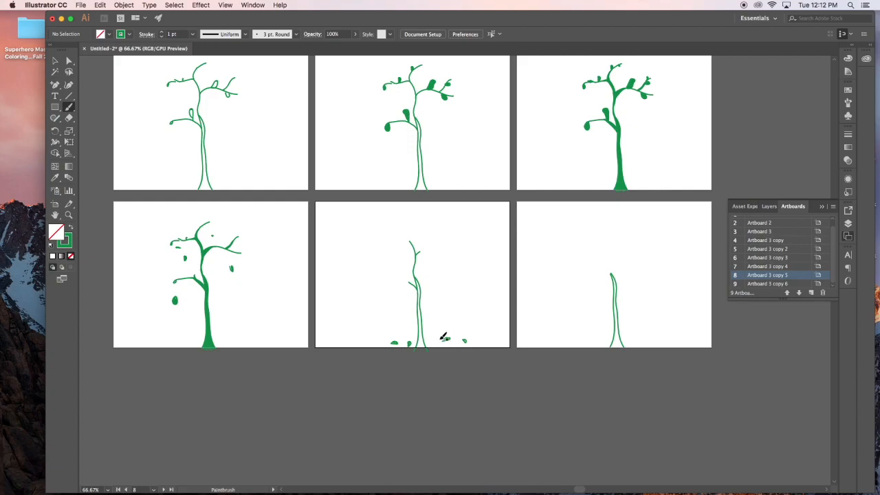
- Fill the eighth tree's outlined trunk solid green with Paintbrush strokes down to its base
key(super+equal)
key(super+equal)
key(super+equal)
key(super+equal)
mouse_move(286, 318)
mouse_down()
mouse_move(310, 211)
mouse_move(320, 389)
mouse_up()
drag(315, 309, 315, 440)
mouse_move(322, 421)
mouse_down()
mouse_move(321, 301)
mouse_move(310, 396)
mouse_up()
drag(329, 282, 335, 392)
drag(323, 375, 320, 338)
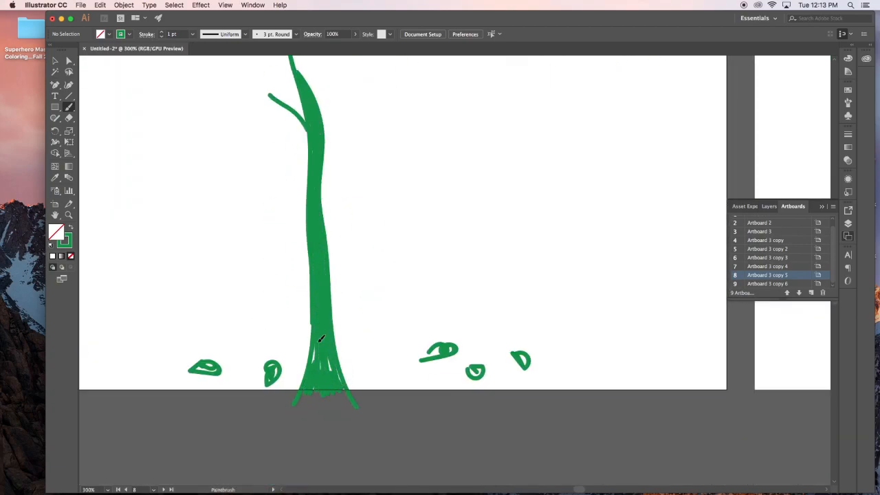
- Fill the ninth artboard's short trunk solid green with Paintbrush strokes
key(super+minus)
key(super+minus)
drag(820, 166, 471, 225)
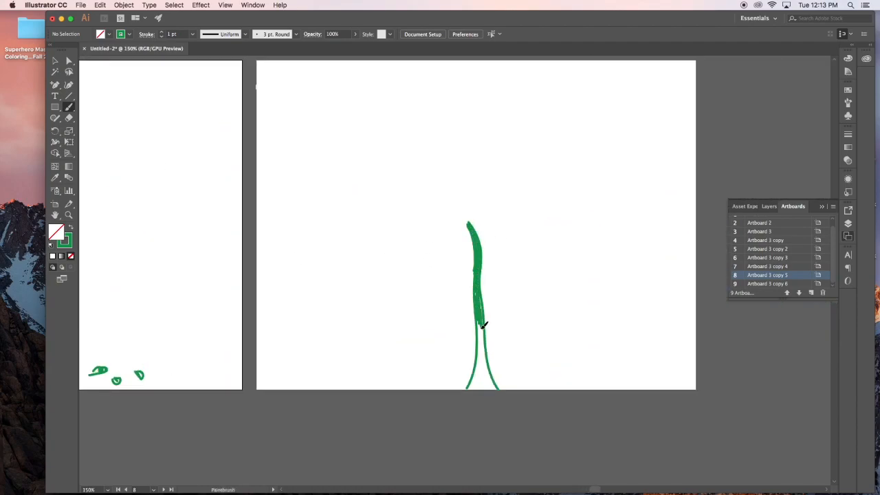
drag(484, 324, 486, 348)
- Replace the second artboard's outlined tree with a copy of the eighth artboard's filled tree
key(super+minus)
key(super+minus)
key(super+minus)
key(super+minus)
key(v)
drag(357, 236, 404, 296)
key(super+c)
drag(352, 94, 393, 139)
key(Delete)
key(super+v)
drag(450, 295, 363, 133)
- Remove the fallen leaves from the tree copy on the second artboard
drag(348, 76, 367, 102)
key(super+plus)
key(super+plus)
key(super+plus)
drag(339, 249, 497, 173)
key(Delete)
- Delete the first artboard's outlined trunk and paste a copy of the ninth artboard's filled trunk
key(super+minus)
key(super+minus)
key(super+minus)
key(super+minus)
drag(366, 232, 395, 280)
key(Delete)
drag(524, 353, 552, 395)
key(super+c)
key(super+v)
mouse_move(456, 281)
mouse_down()
mouse_move(387, 266)
mouse_move(538, 266)
mouse_move(386, 324)
mouse_move(451, 289)
mouse_up()
- Fine-tune the placement of the pasted filled trunk artwork on the upper artboards
key(super+plus)
key(super+plus)
key(super+plus)
key(super+plus)
click(512, 211)
scroll(512, 211, up, 5)
click(397, 199)
scroll(475, 232, right, 3)
drag(258, 130, 358, 262)
drag(298, 227, 299, 233)
- Position the solid trunk over the third artboard's outlined trunk and select the combined tree
drag(530, 83, 612, 266)
drag(577, 213, 550, 200)
scroll(466, 158, right, 5)
scroll(465, 158, right, 5)
click(553, 202)
drag(480, 91, 597, 268)
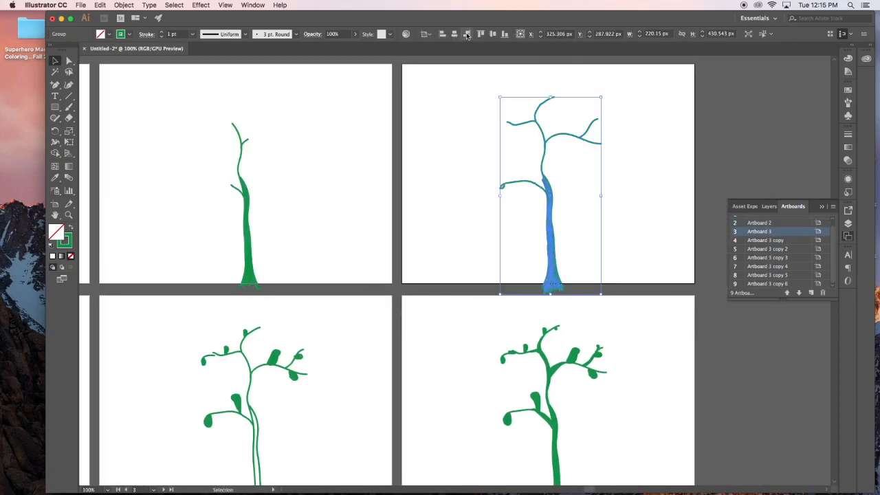
- Paste the solid trunk onto the fifth artboard's tree and line it up with the outlined trunk
scroll(549, 241, left, 5)
key(super+v)
drag(455, 284, 496, 291)
drag(430, 145, 542, 333)
drag(498, 282, 490, 282)
- Horizontally center the trees on the fourth, seventh and ninth artboards
scroll(412, 241, left, 4)
drag(256, 144, 351, 276)
click(455, 33)
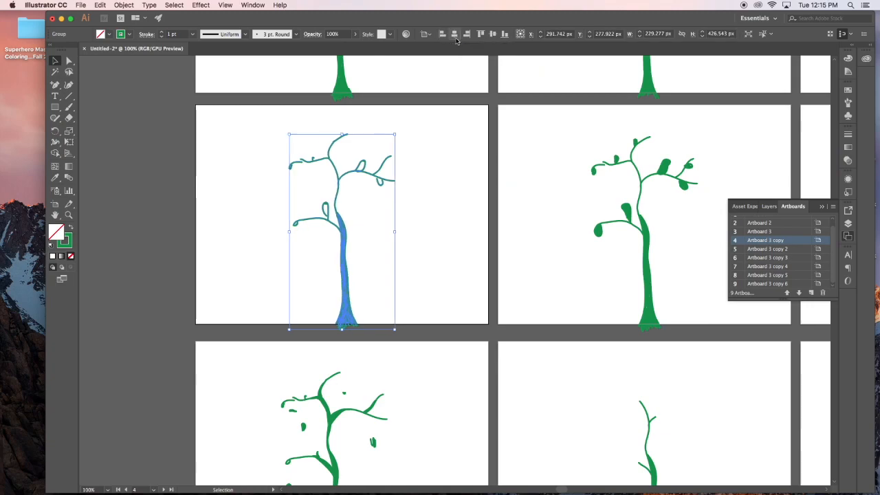
scroll(342, 261, down, 5)
click(321, 256)
click(455, 34)
scroll(419, 207, right, 6)
click(455, 34)
drag(424, 345, 440, 344)
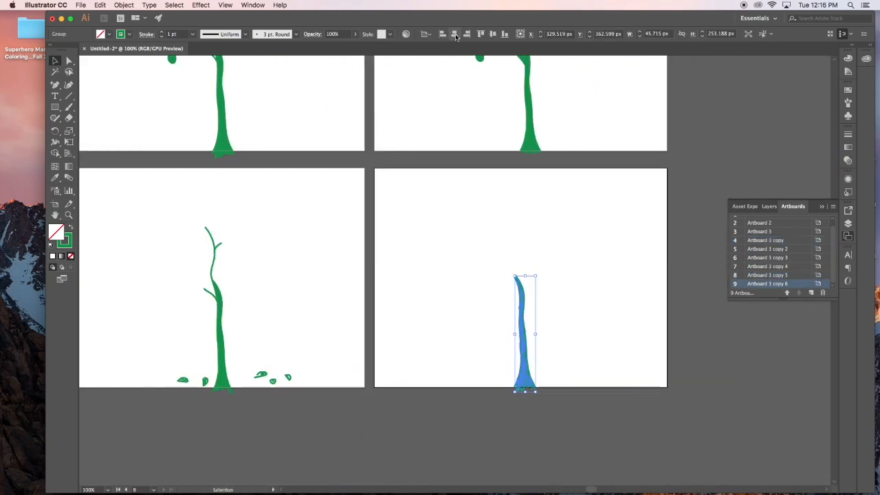
- Save the nine-artboard document as Tree GIF Frames.ai
key(alt+super+0)
key(shift+super+s)
key(Return)
key(Return)
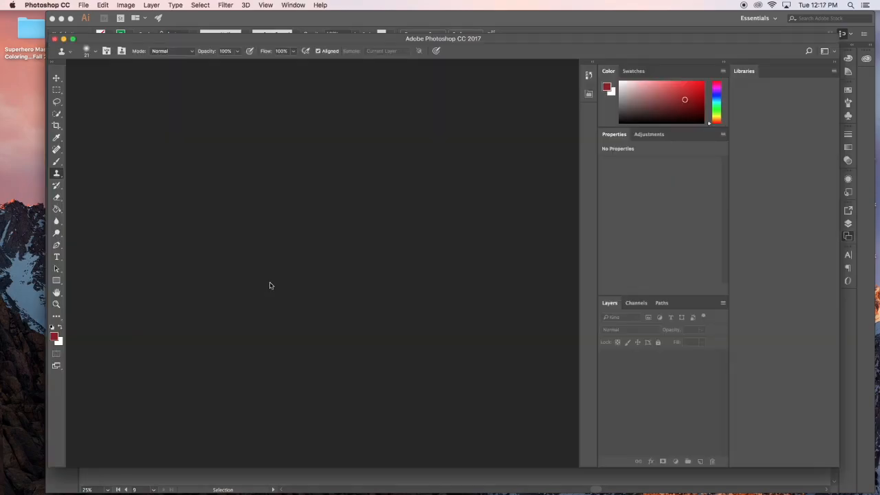
- Switch to Photoshop and create a web document 640 pixels wide and 480 pixels high
key(super+n)
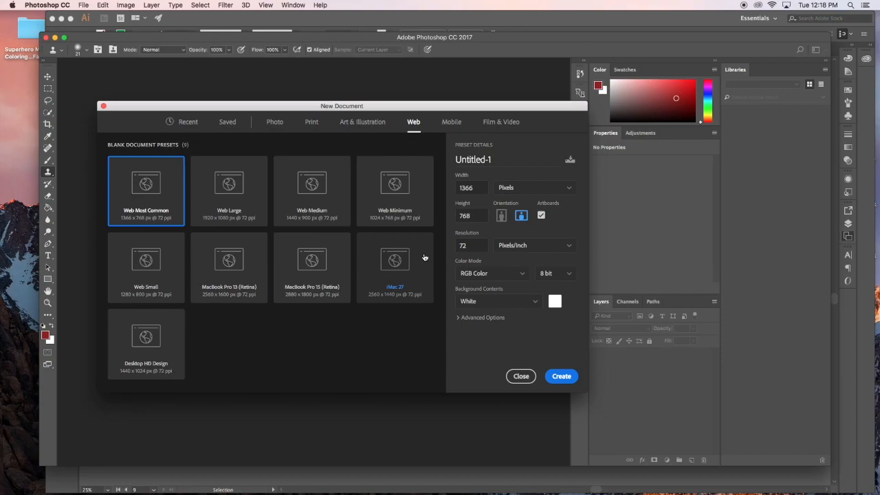
text(640)
key(Tab)
text(480)
click(561, 376)
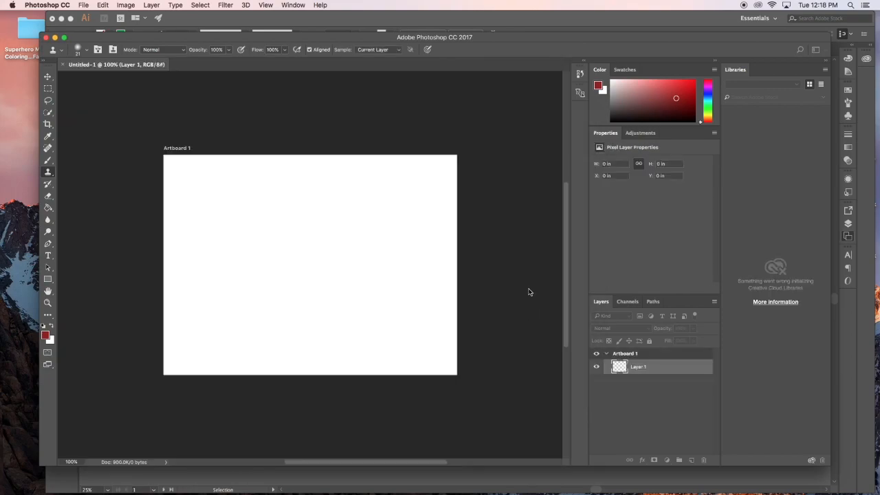
click(853, 31)
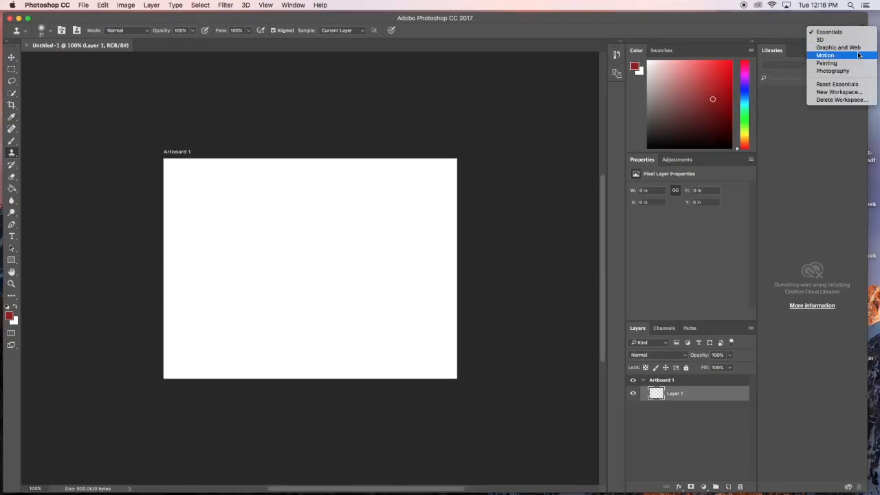
click(832, 55)
click(413, 466)
click(377, 482)
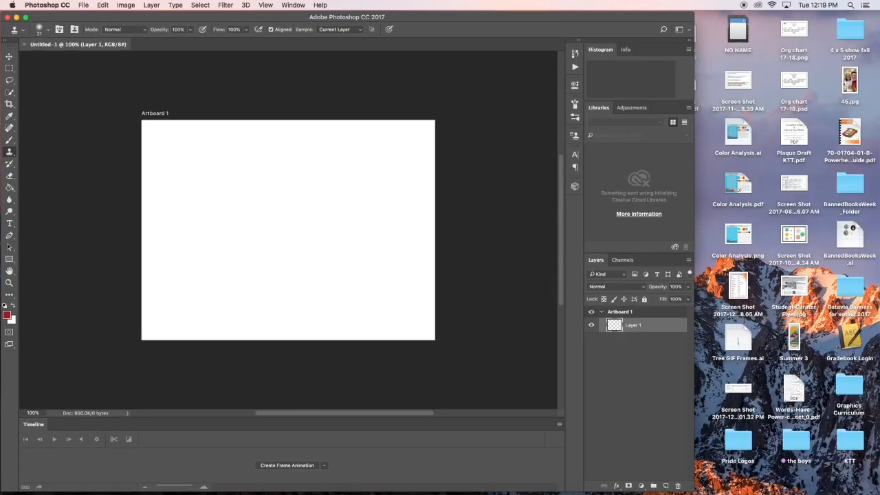
- Switch to Illustrator and copy the tree on the first artboard
click(725, 478)
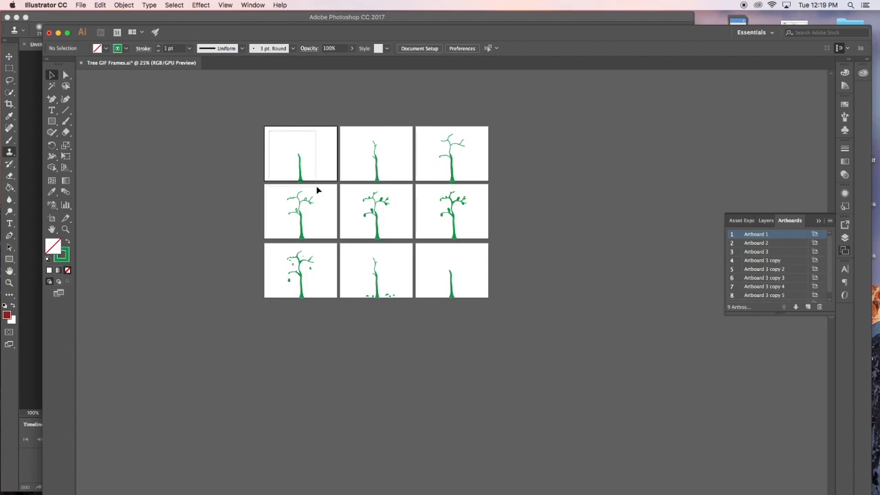
drag(317, 186, 317, 186)
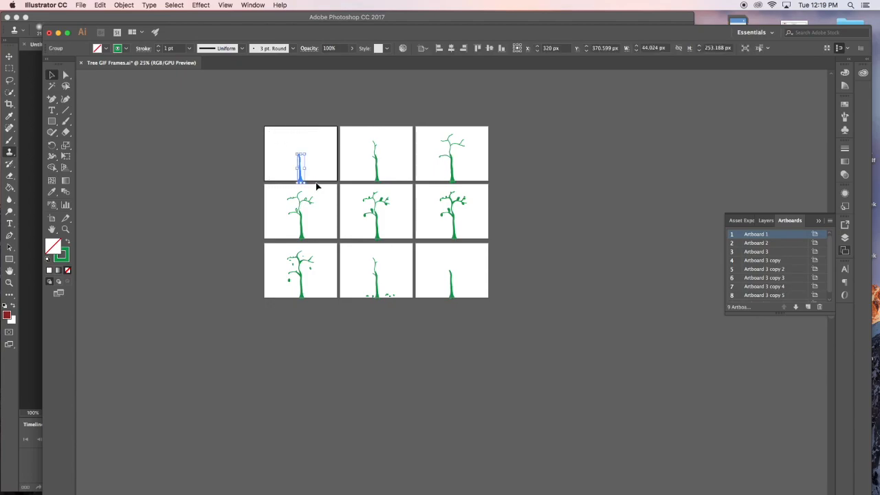
click(38, 167)
key(super+v)
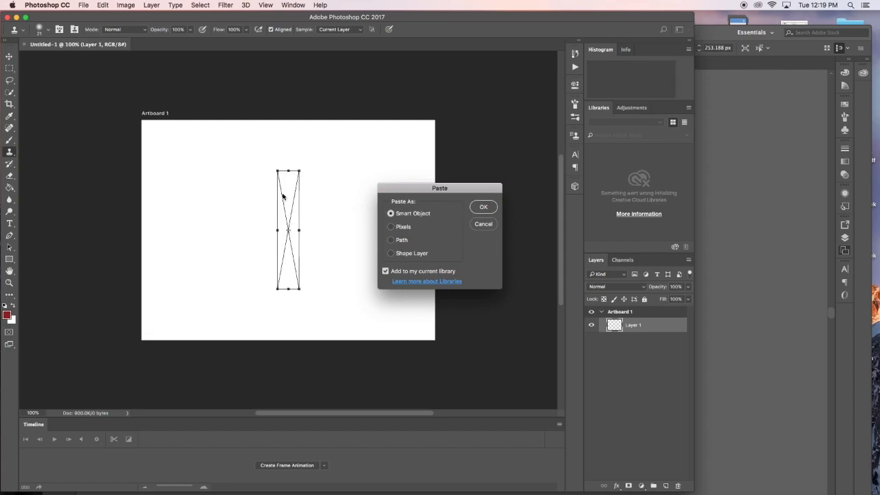
key(Return)
click(553, 91)
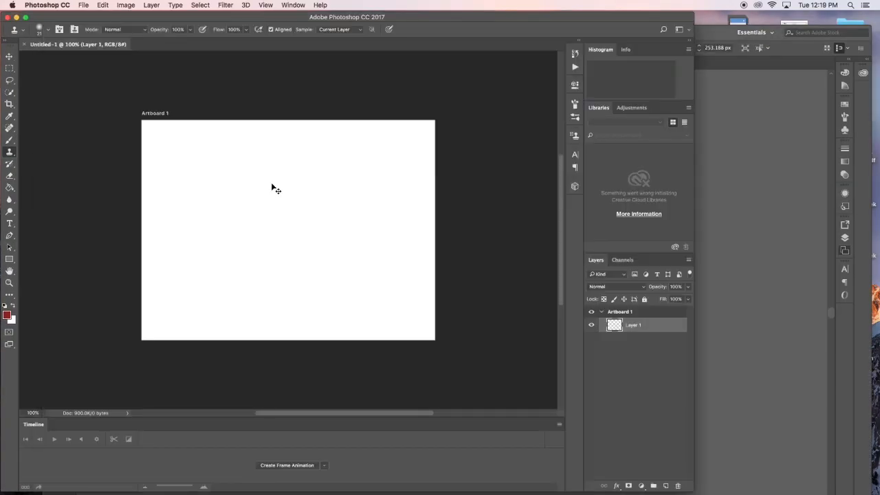
- Paste the first tree into the Photoshop artboard as a Smart Object and stand it on the bottom edge
key(super+v)
click(487, 206)
drag(282, 203, 284, 262)
key(Return)
key(super+v)
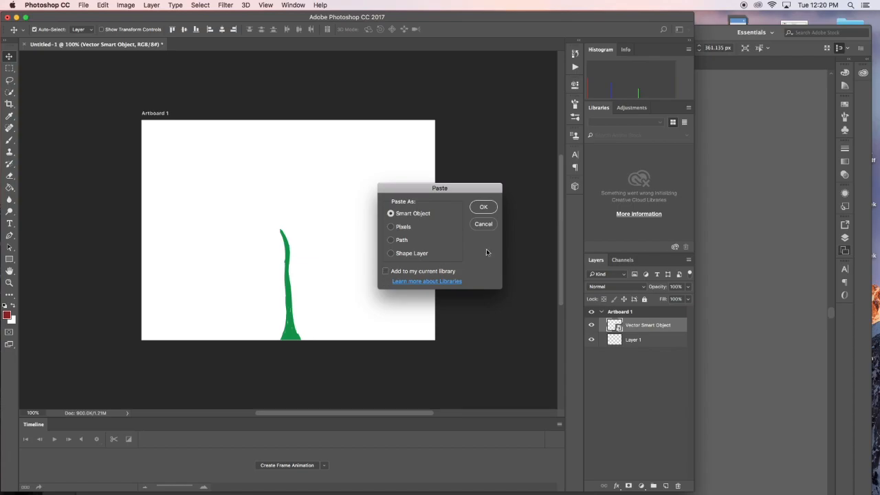
click(484, 207)
drag(291, 224, 286, 258)
key(Return)
key(BackSpace)
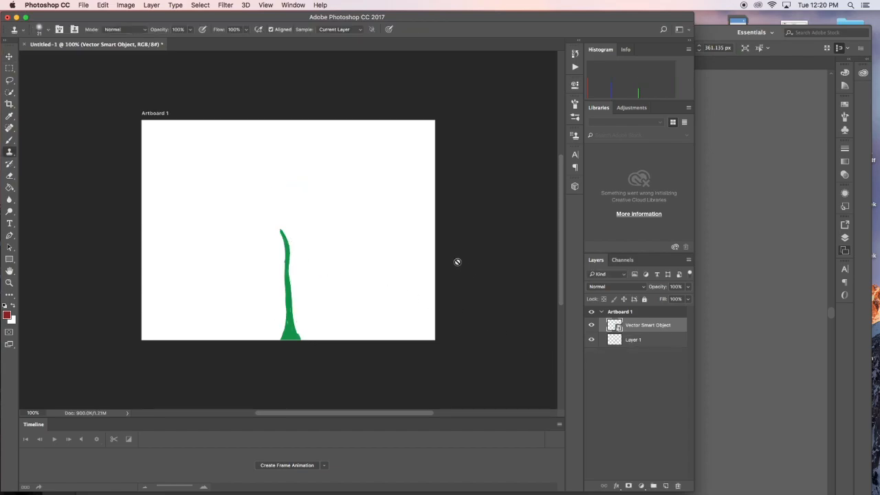
- Paste the second artboard's tree as a Smart Object and align its trunk over the first tree
key(super+v)
click(486, 209)
drag(292, 221, 290, 254)
key(Return)
- Copy the third artboard's tree from Illustrator and paste it into Photoshop as a Smart Object aligned with the existing trunks
click(757, 329)
drag(434, 131, 478, 182)
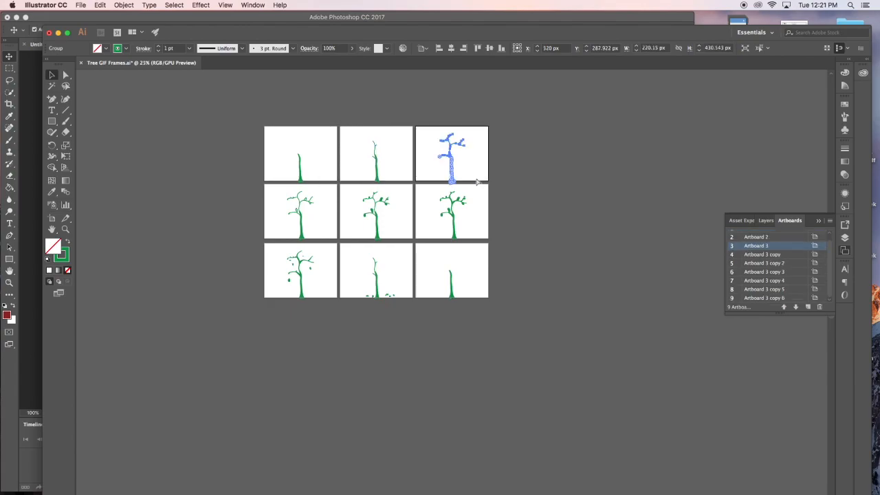
key(super+c)
key(super+Tab)
key(super+v)
click(494, 206)
drag(288, 230, 289, 300)
key(Return)
- Bring the fourth artboard's tree from Illustrator into Photoshop as a Smart Object lined up with the other trunks
key(super+Tab)
key(super+c)
drag(308, 220, 290, 236)
click(31, 193)
key(super+v)
click(485, 206)
drag(284, 272, 288, 301)
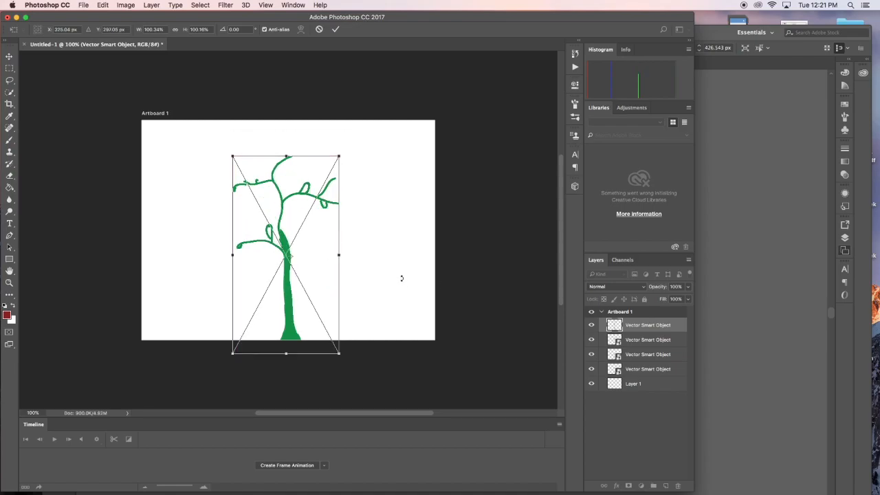
key(Return)
- Copy the fifth artboard's tree from Illustrator and paste it into Photoshop, aligned over the stacked trees
key(super+Tab)
drag(362, 190, 398, 241)
key(super+c)
key(super+Tab)
key(super+v)
drag(285, 227, 286, 251)
key(Return)
- Copy the sixth artboard's tree, with the full leaves, into the Photoshop document and align it over the stacked trees
key(super+Tab)
drag(430, 184, 488, 248)
key(super+c)
key(super+Tab)
key(super+v)
drag(295, 236, 322, 309)
key(Return)
- Copy the seventh artboard's tree, with the falling leaves, into Photoshop as a Smart Object aligned over the other trunks
key(super+Tab)
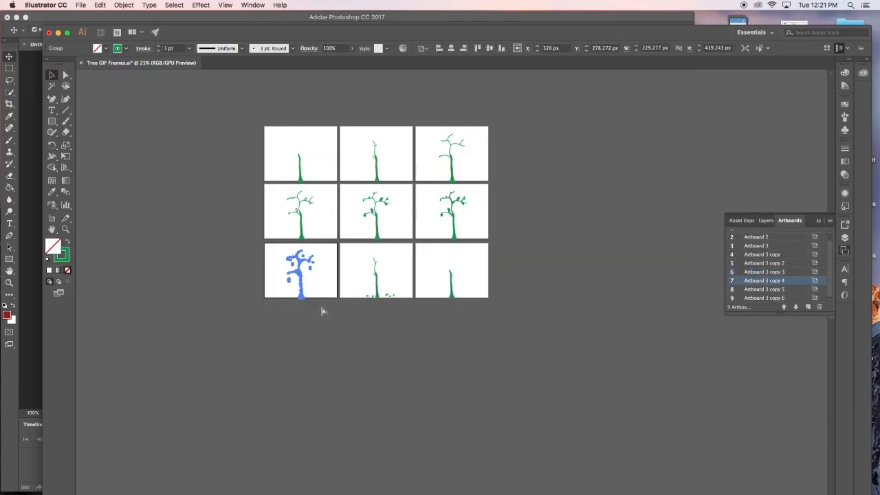
key(super+c)
key(super+Tab)
key(super+v)
key(Return)
drag(284, 263, 282, 287)
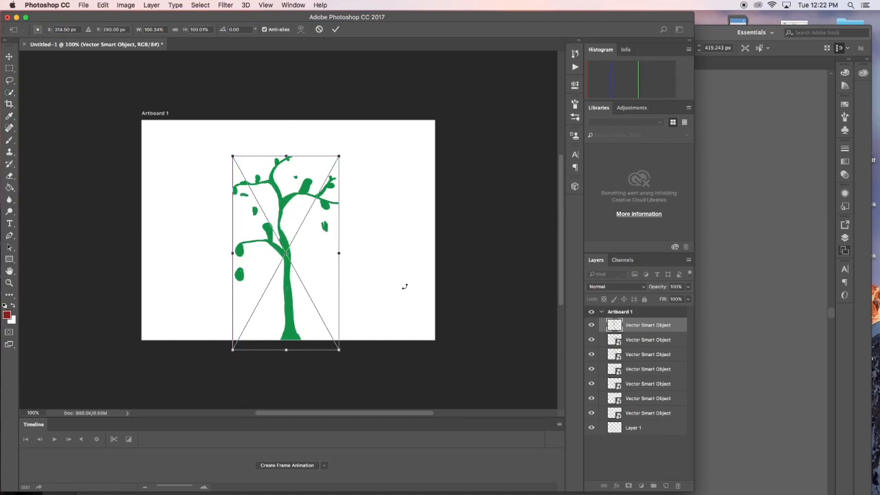
key(Return)
- Copy the eighth artboard's tree with its fallen leaves into Photoshop as a Smart Object and align it with the other trunks
key(super+Tab)
drag(353, 250, 406, 309)
key(super+c)
key(super+Tab)
key(super+v)
key(Return)
drag(275, 273, 289, 307)
key(Return)
- Copy the ninth artboard's bare trunk into Photoshop as a Smart Object and align it over the stacked trees
key(super+Tab)
drag(429, 253, 479, 307)
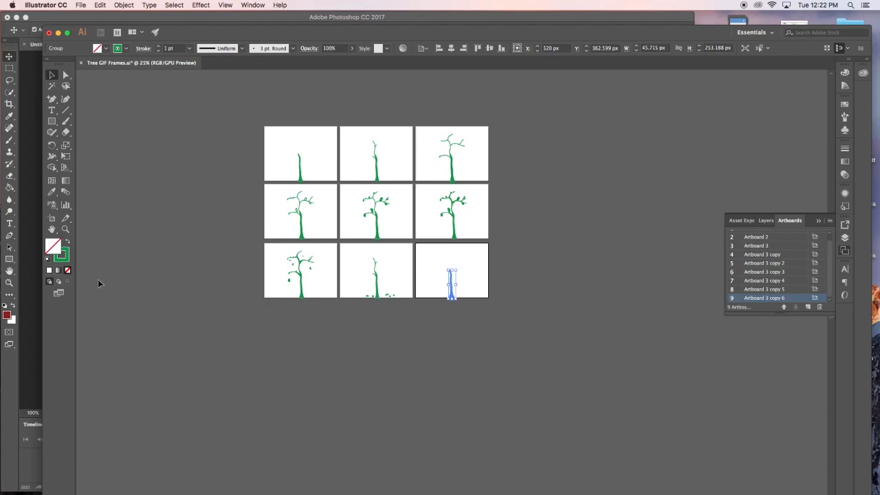
key(super+c)
key(super+Tab)
key(super+v)
key(Return)
drag(286, 277, 290, 341)
key(Return)
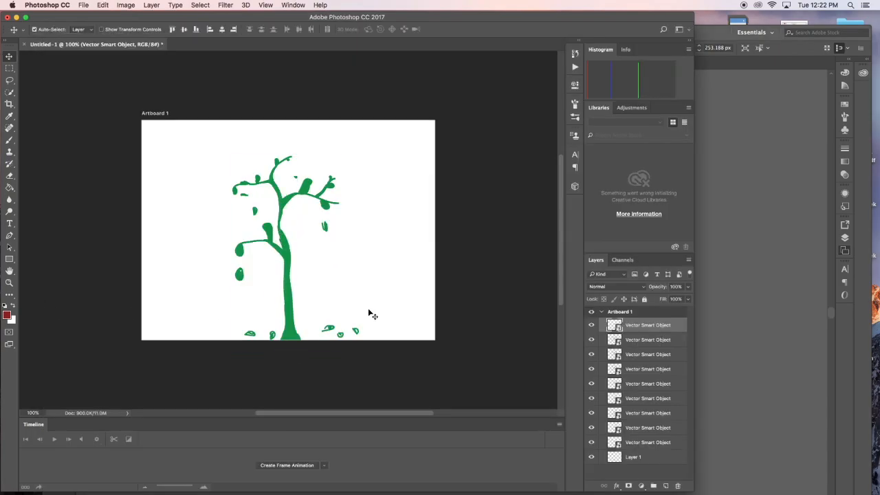
- Rename the three lowest Vector Smart Object layers, from the bottom up, as Layer 2, Layer 3 and Layer 4
double_click(641, 444)
text(Layer 2)
double_click(653, 428)
text(Layer 3)
double_click(655, 413)
text(Layer 4)
key(Return)
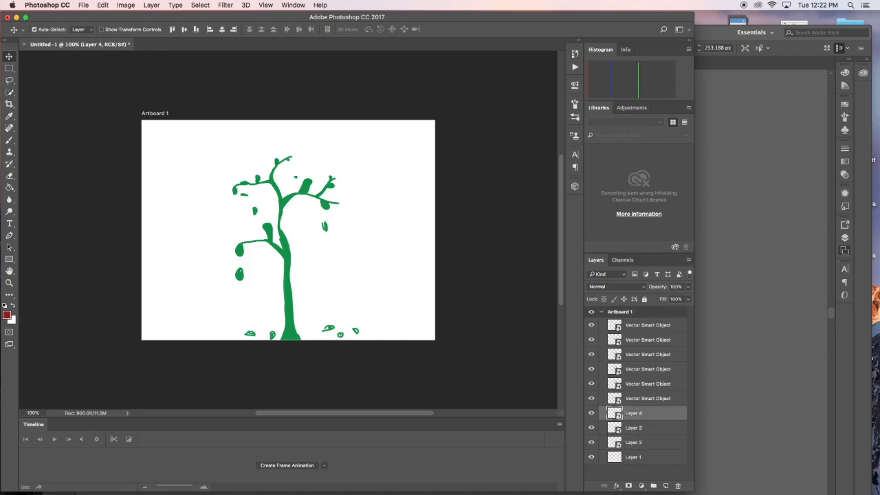
- Rename the next three Vector Smart Object layers upward as Layer 5, Layer 6 and Layer 7
double_click(657, 399)
text(Layer 5)
double_click(656, 385)
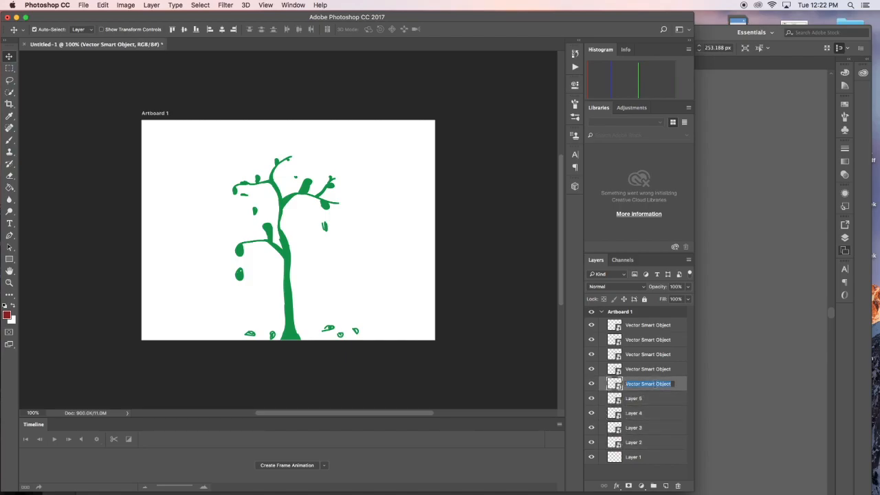
text(Layer 6)
double_click(660, 370)
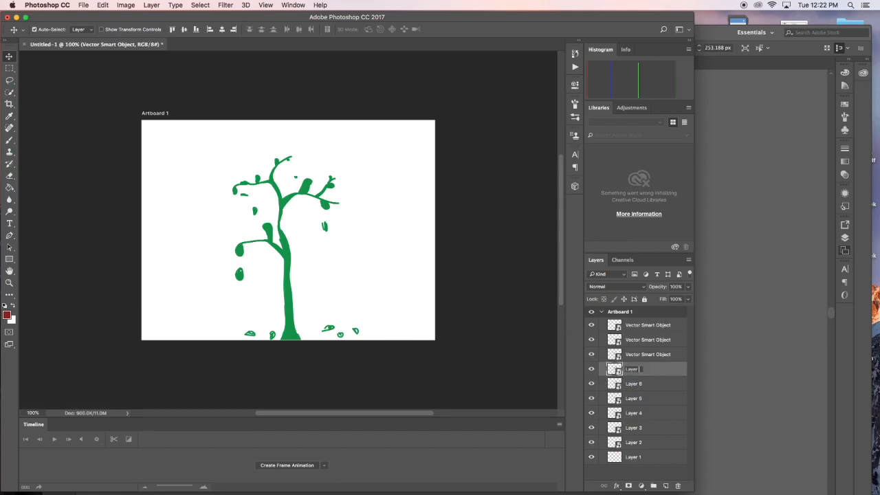
text(Layer 7)
key(Return)
- Rename the remaining three Vector Smart Object layers upward as Layer 8, Layer 9 and Layer 10
double_click(656, 354)
text(Layer 8)
key(Return)
double_click(659, 340)
text(Layer 8)
key(Return)
double_click(665, 326)
text(Layer 10)
key(Return)
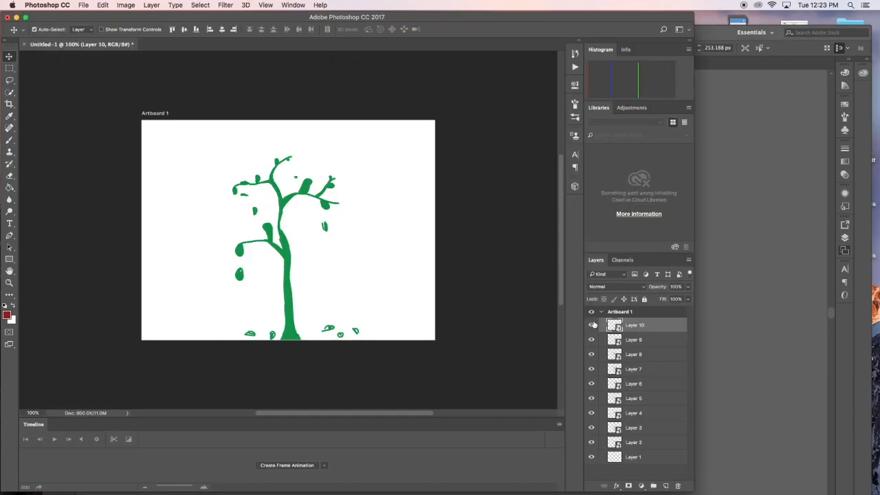
- Hide Layers 2 through 10 so that only the blank Layer 1 is shown in the artboard
click(592, 428)
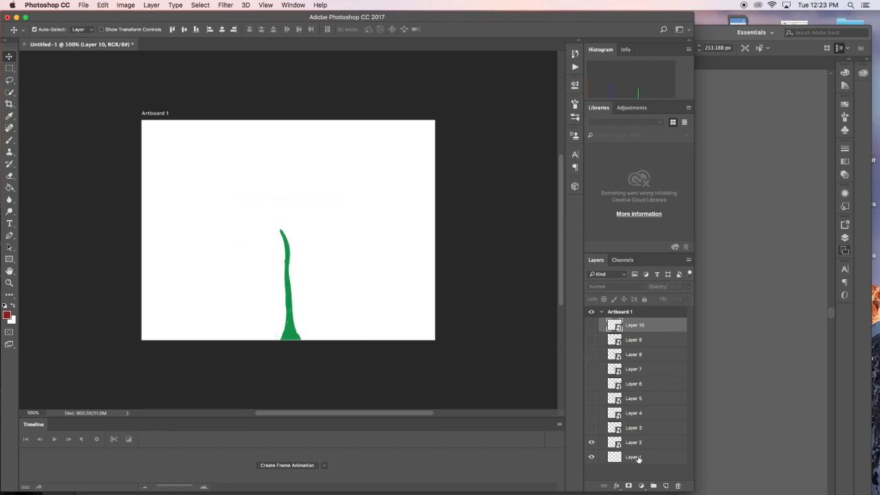
click(591, 444)
click(592, 442)
click(592, 442)
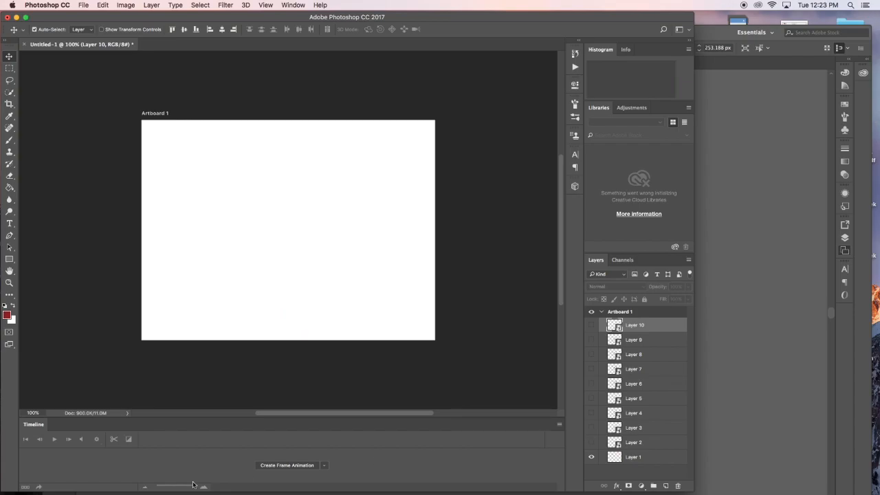
- Create a frame animation from the blank Layer 1 and add a second frame showing only Layer 2
click(277, 469)
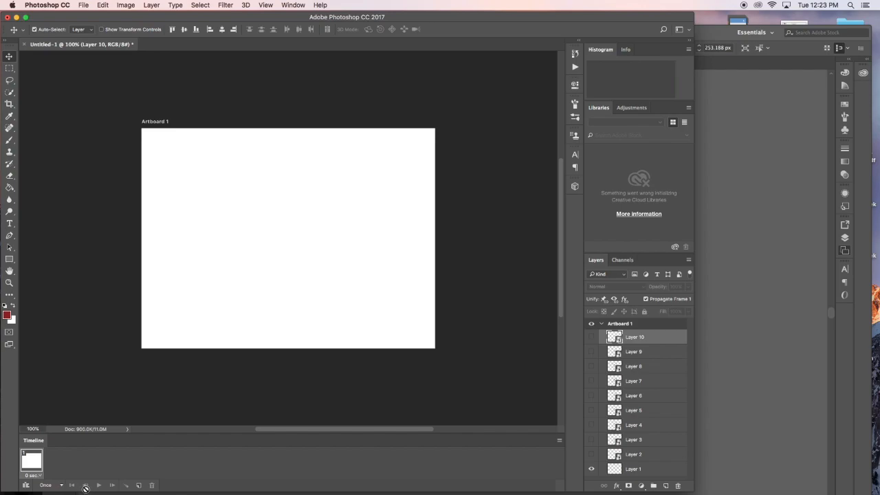
click(138, 486)
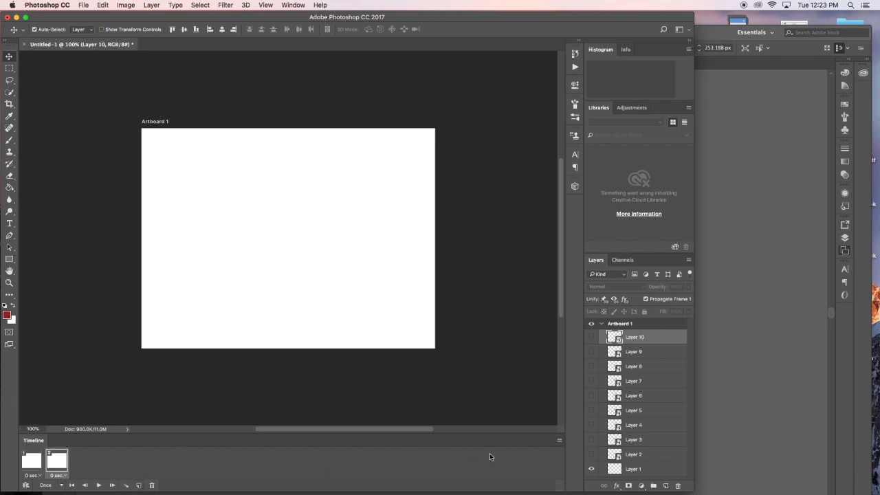
click(591, 455)
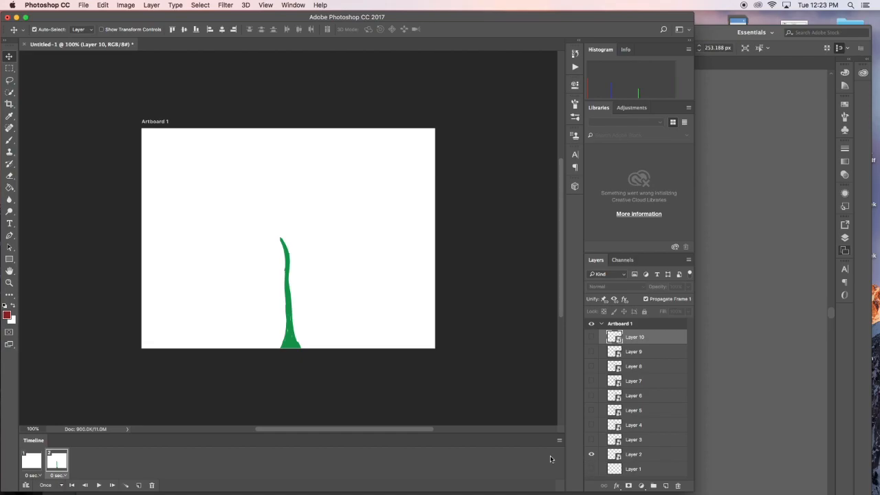
- Add frames 3 and 4 to the animation, showing only Layer 3 and only Layer 4 respectively
click(139, 486)
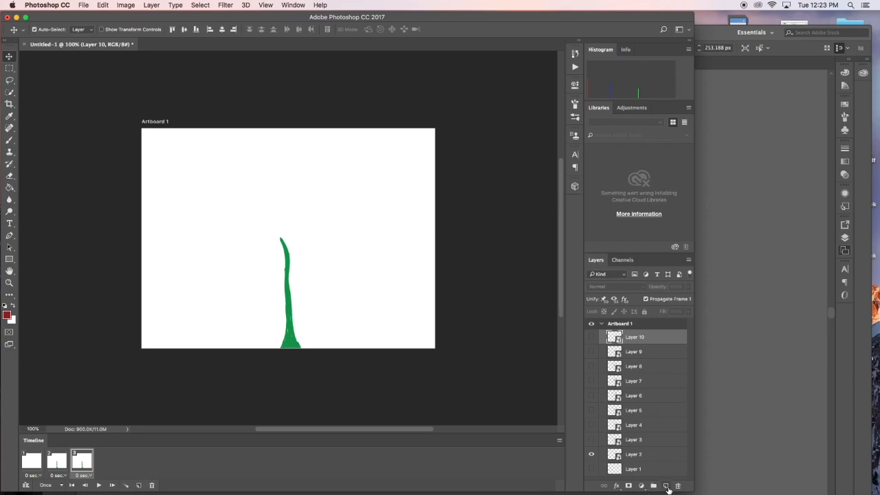
click(593, 455)
click(594, 440)
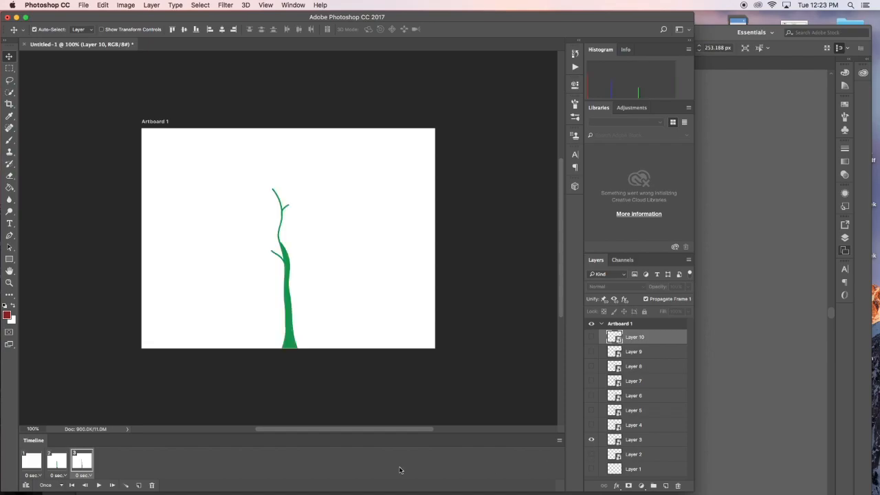
click(139, 486)
click(591, 440)
click(592, 425)
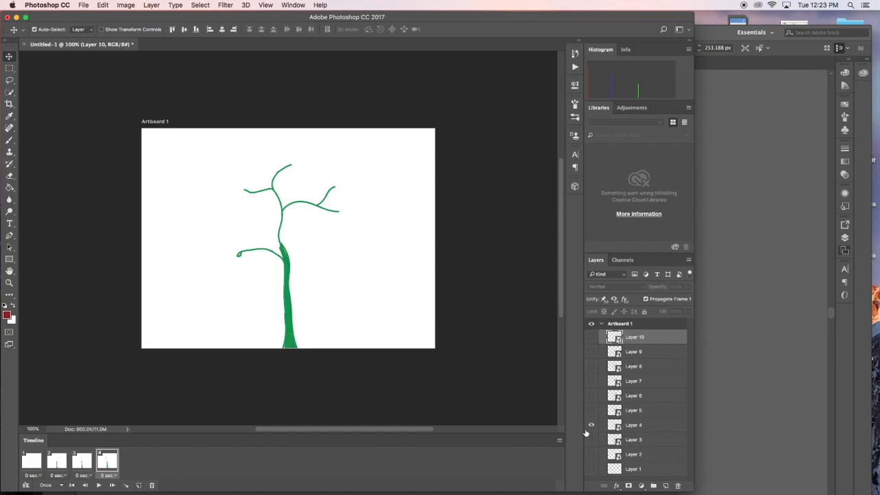
- Add frames 5 and 6 to the animation, showing only Layer 5 and only Layer 6 respectively
click(138, 485)
click(592, 425)
click(591, 411)
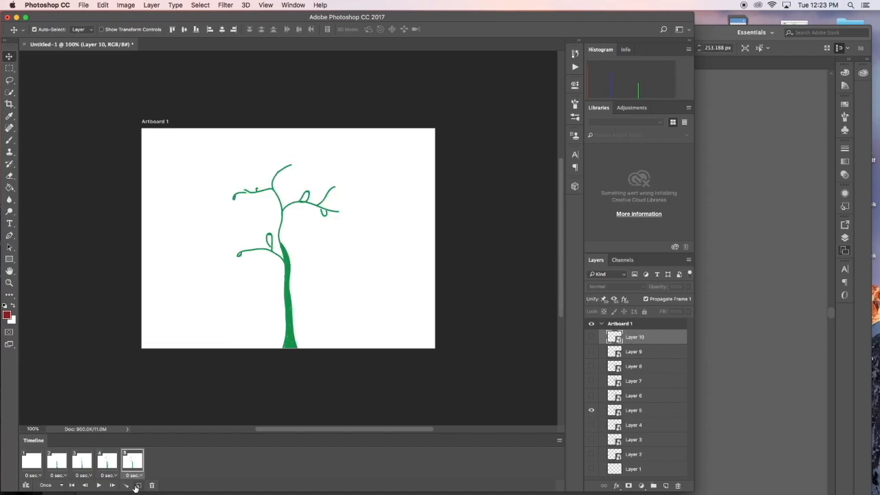
click(139, 485)
click(592, 411)
click(591, 396)
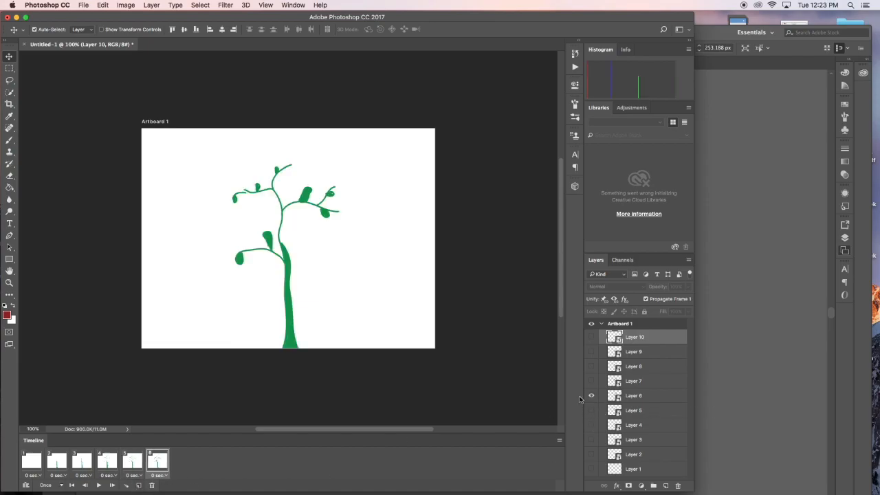
- Add frames 7 and 8 to the animation, showing only Layer 7 and only Layer 8 respectively
click(139, 485)
click(591, 395)
click(591, 381)
click(139, 485)
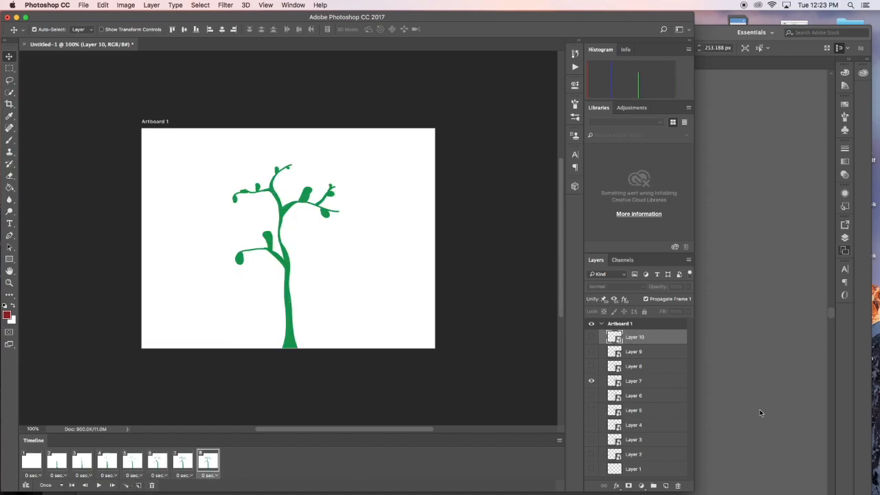
click(591, 381)
click(591, 366)
- Add frames 9 and 10 to the animation, showing only Layer 9 and only Layer 10 respectively
click(139, 486)
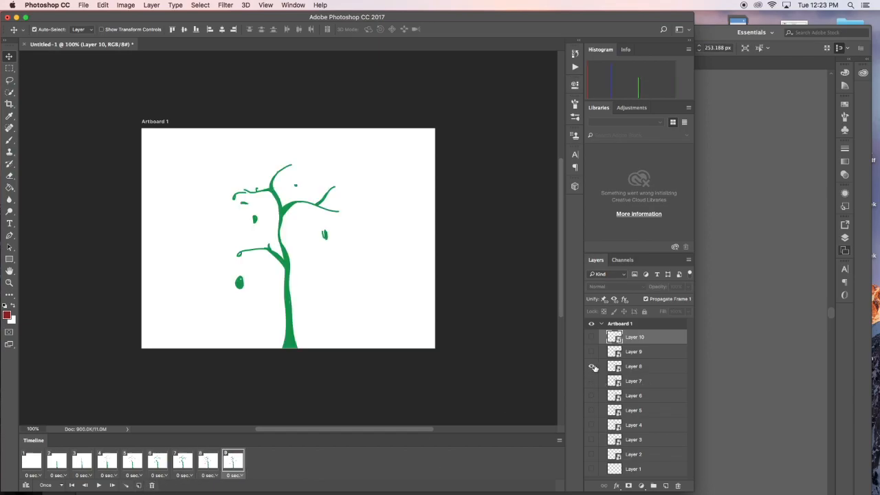
click(591, 366)
click(591, 351)
click(139, 486)
click(591, 352)
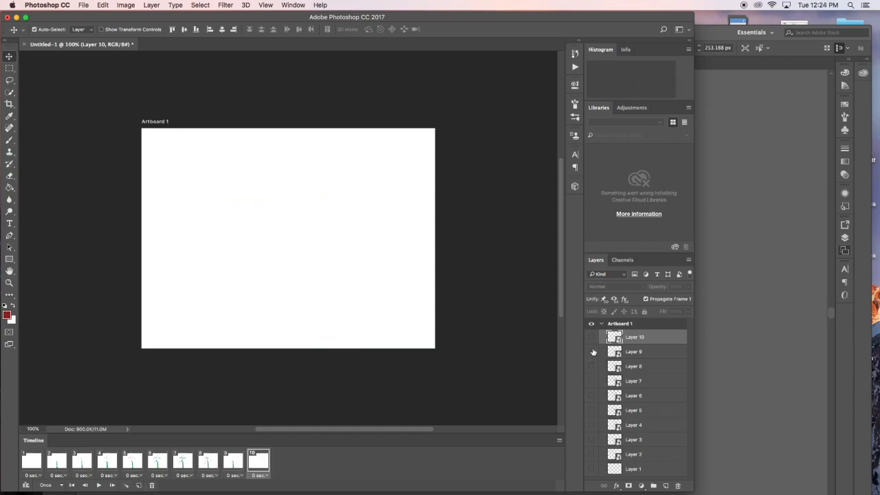
click(592, 337)
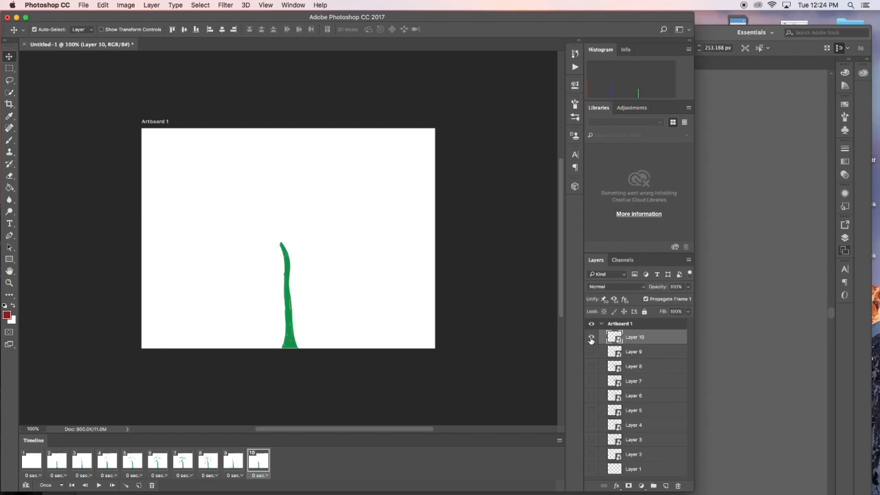
- Add an eleventh frame, review frames 9 and 10, and make frame 11 show Layer 9 instead of Layer 10
click(139, 485)
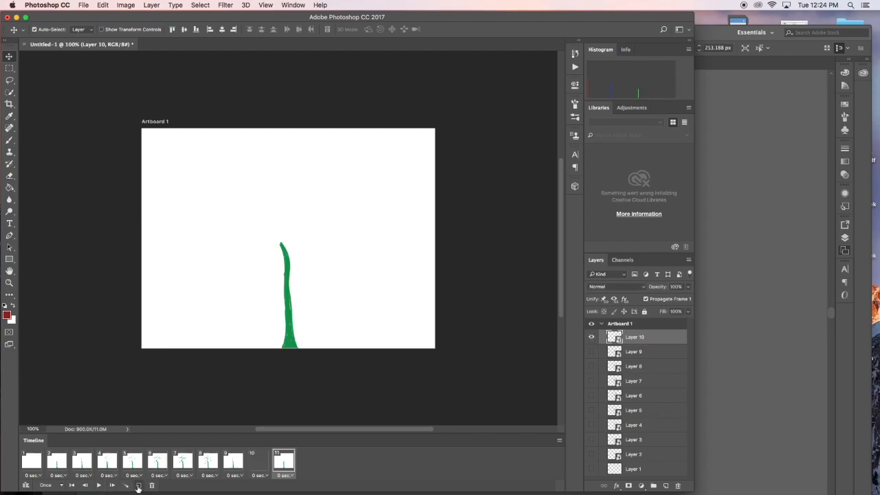
click(100, 486)
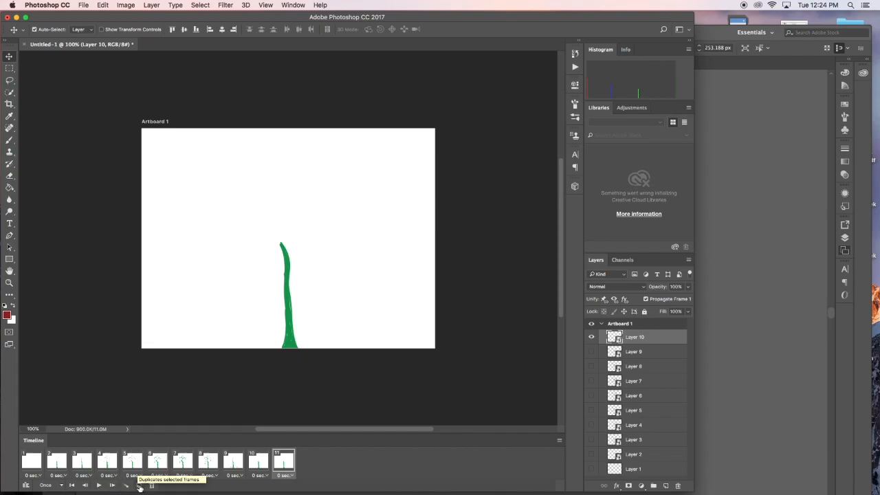
click(254, 467)
click(235, 470)
key(space)
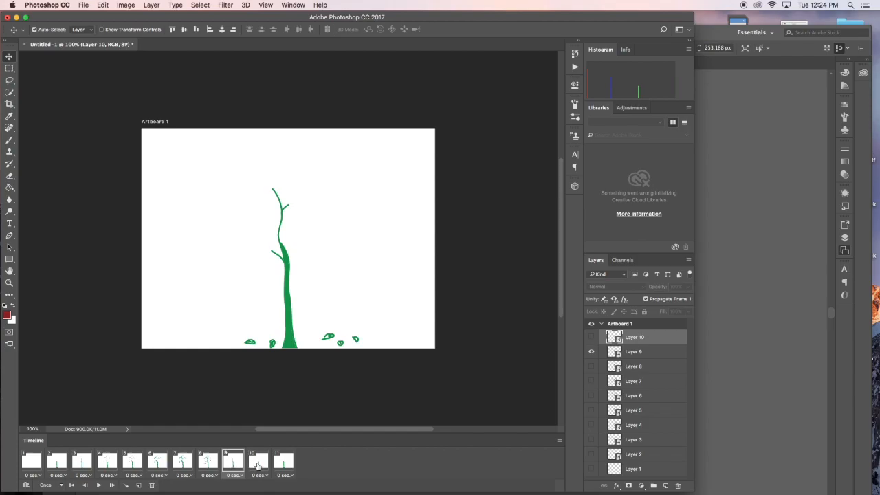
click(259, 467)
click(279, 465)
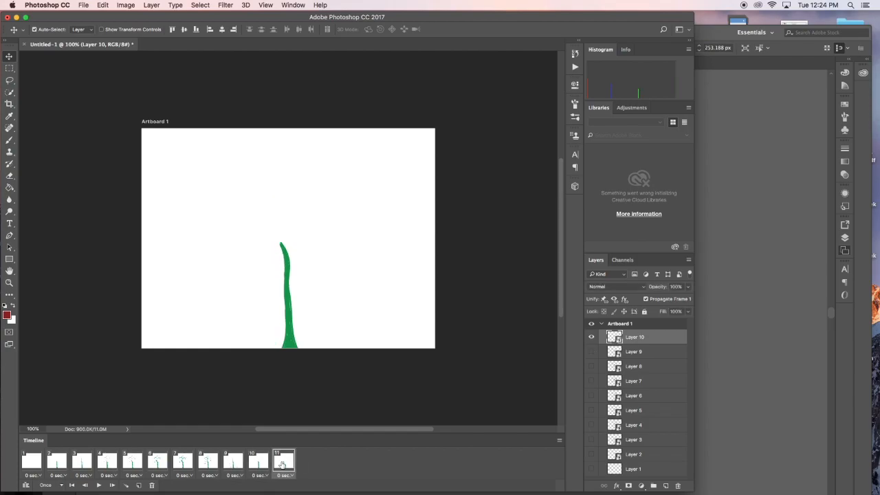
click(593, 338)
click(591, 352)
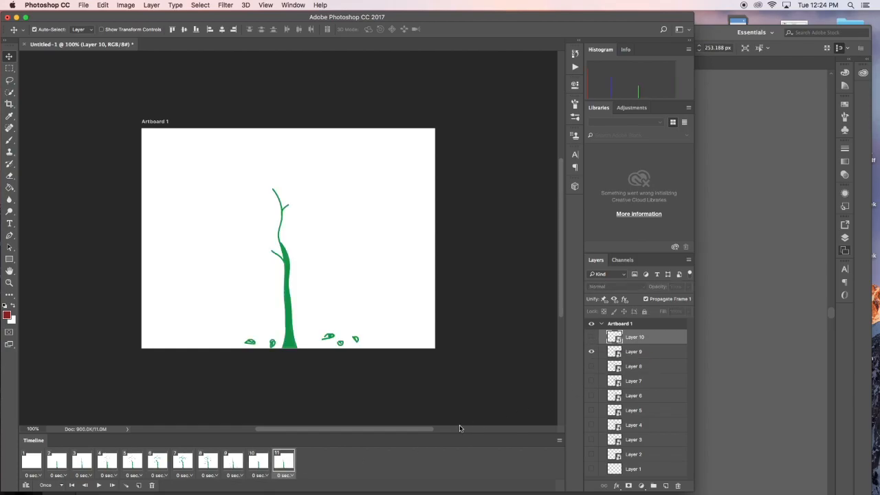
- Compare Layer 10 with Layer 9 in frame 11, leaving only Layer 9 shown
click(591, 353)
click(592, 337)
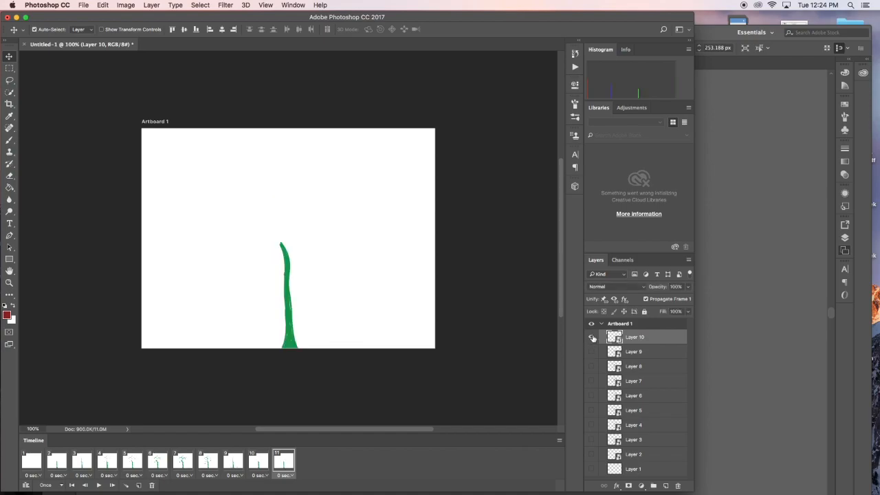
click(592, 353)
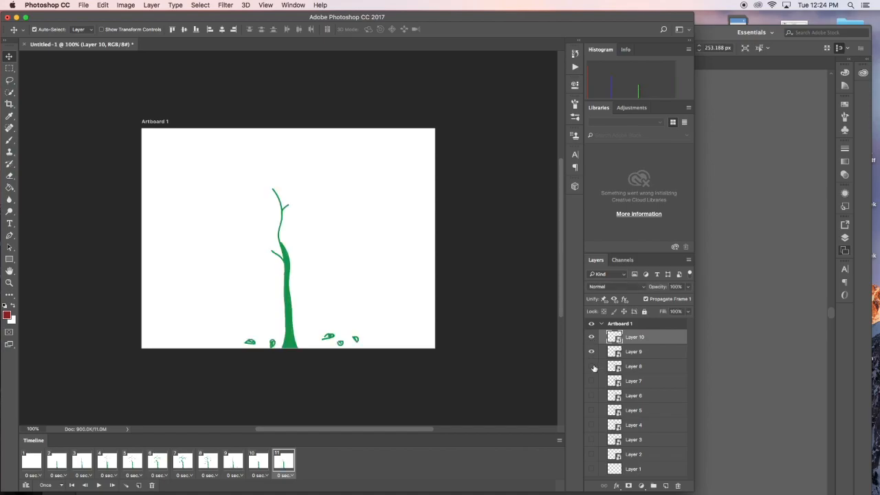
click(591, 338)
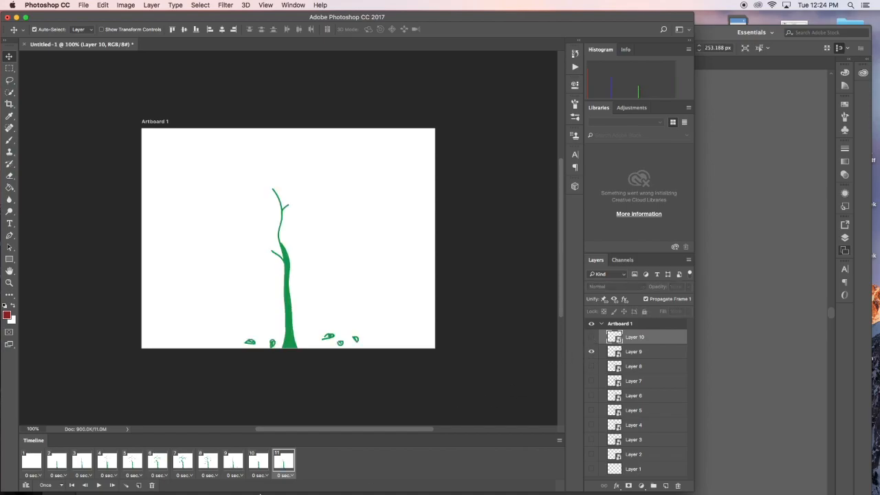
- Add frames 12 and 13 to the animation, showing only Layer 8 and only Layer 7 respectively
click(139, 486)
click(592, 352)
click(593, 367)
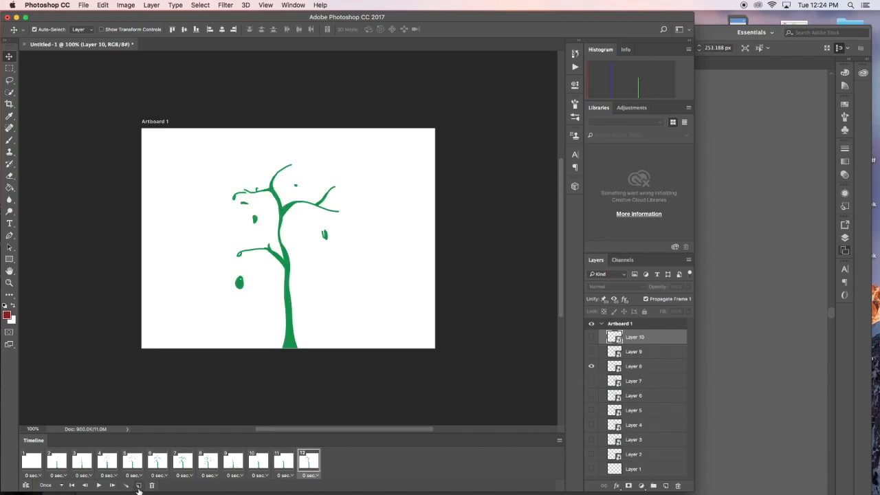
click(139, 486)
click(592, 366)
click(591, 381)
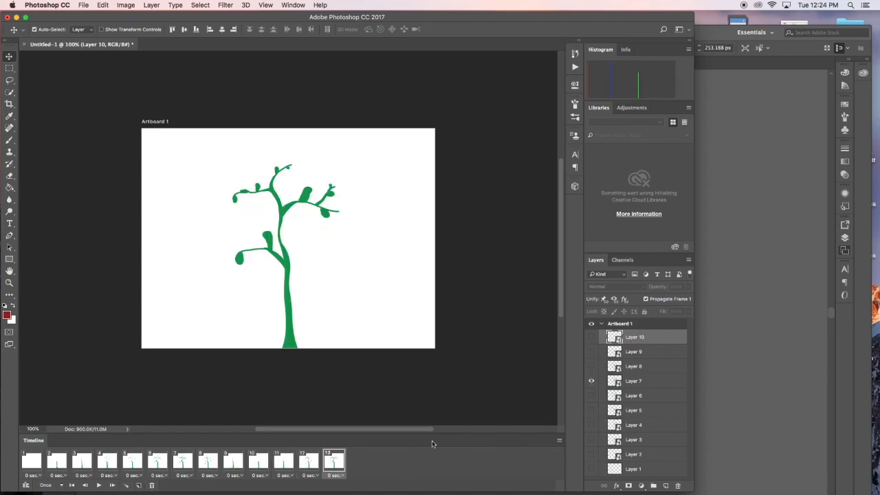
- Add frames 14 and 15 to the animation, showing only Layer 6 and only Layer 5 respectively
click(139, 486)
click(591, 381)
click(591, 396)
click(139, 485)
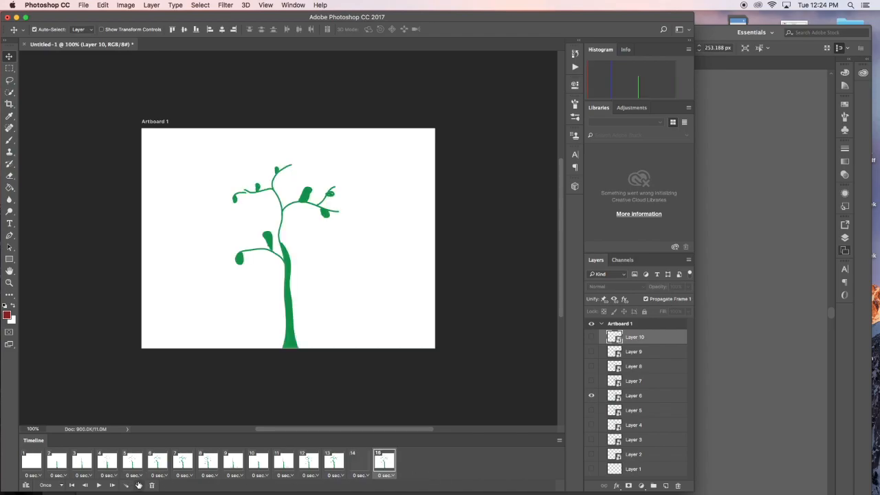
click(592, 395)
click(592, 410)
- Add frames 16 and 17 to the animation, showing only Layer 4 and only Layer 3 respectively
click(139, 485)
click(592, 410)
click(592, 425)
click(139, 485)
click(591, 425)
click(591, 439)
- Add frame 18 showing only Layer 2, and duplicate it as frame 19
click(139, 485)
click(591, 440)
click(591, 454)
click(139, 485)
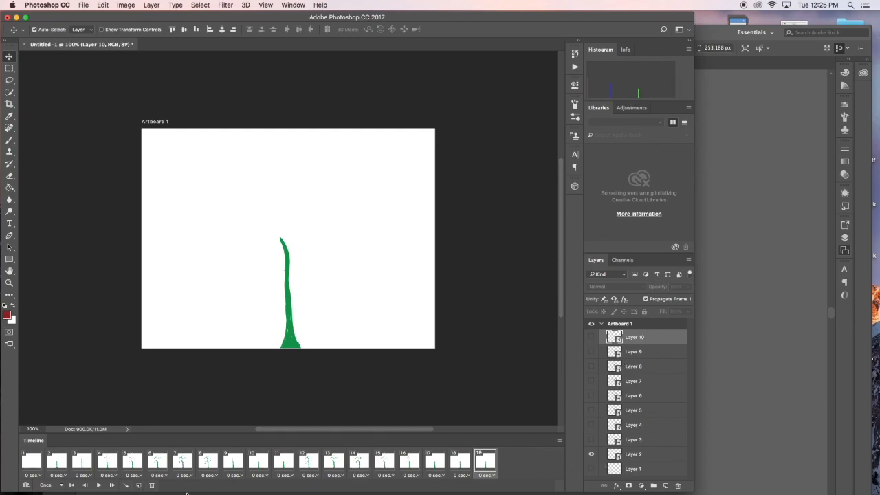
- Play the animation, set its looping to Forever, and stop playback
click(99, 486)
click(47, 487)
click(51, 461)
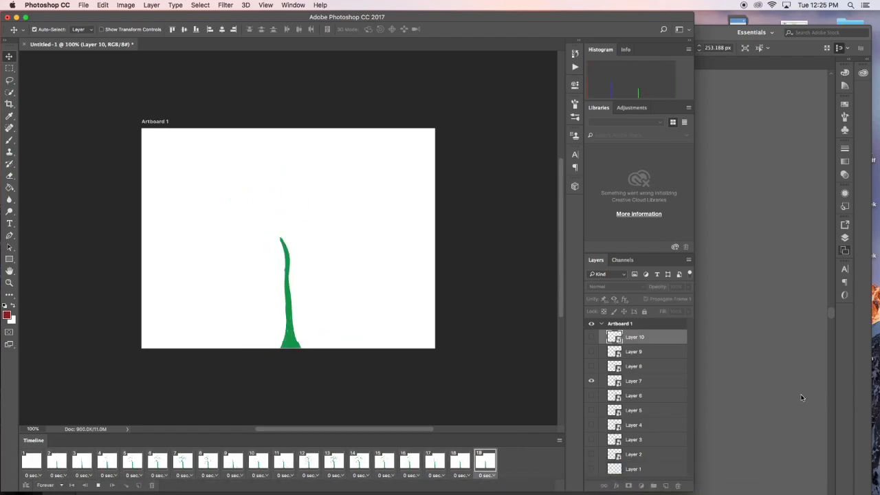
key(space)
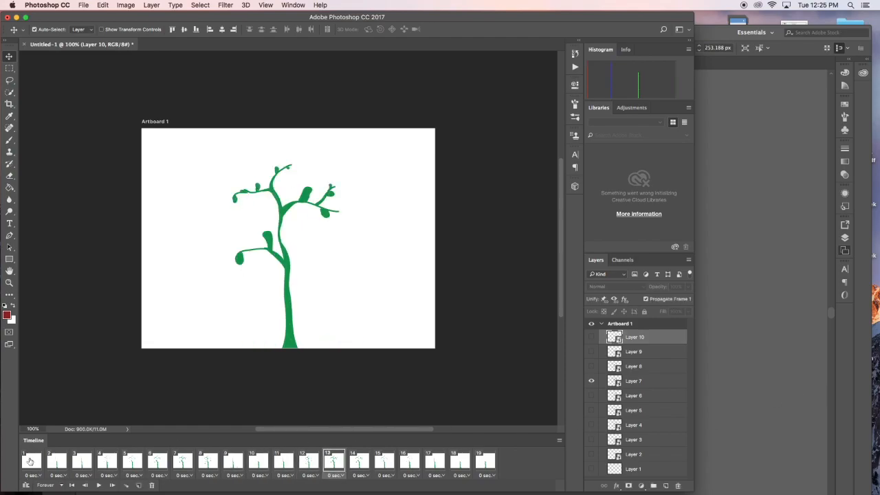
- Set the delay of frames 1 through 19 to 0.2 seconds and preview the animation
click(30, 462)
shift+click(492, 467)
click(490, 475)
click(500, 415)
click(99, 485)
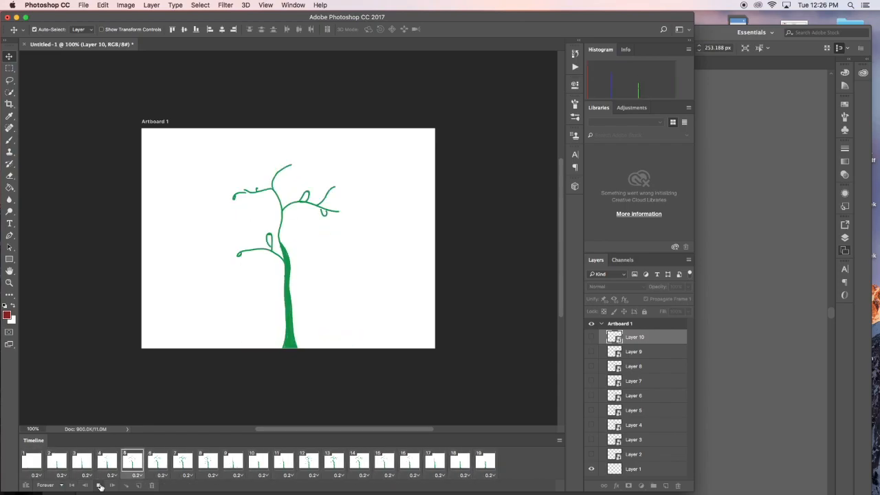
click(99, 486)
- Check the frames around frame 10, delete frames 11 through 19, and play back the shortened animation
click(284, 466)
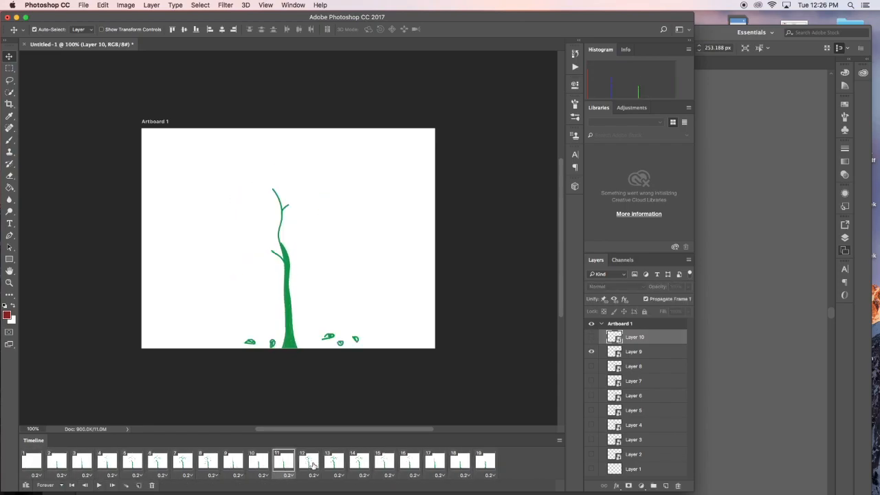
click(311, 466)
click(234, 466)
click(259, 467)
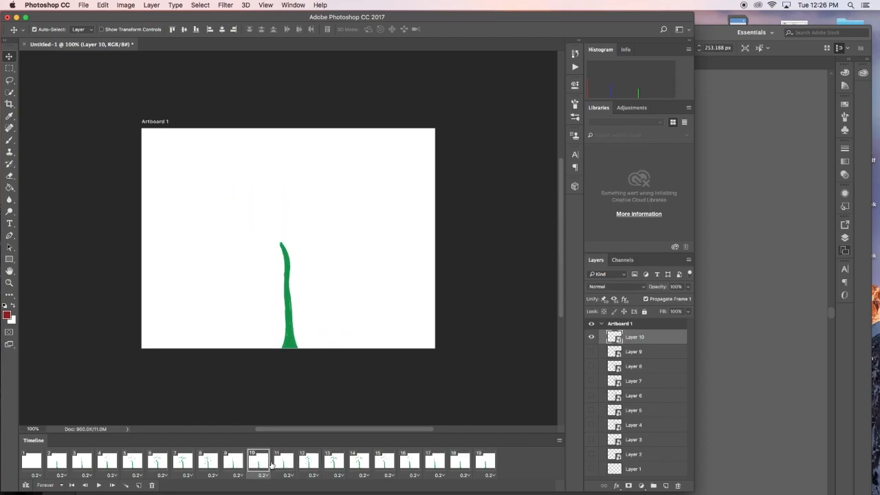
click(282, 465)
shift+click(486, 461)
click(153, 486)
click(507, 171)
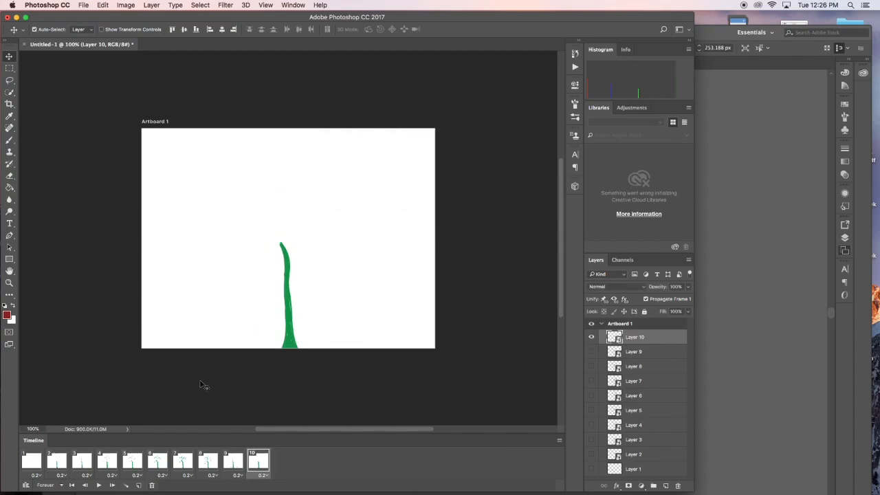
click(98, 486)
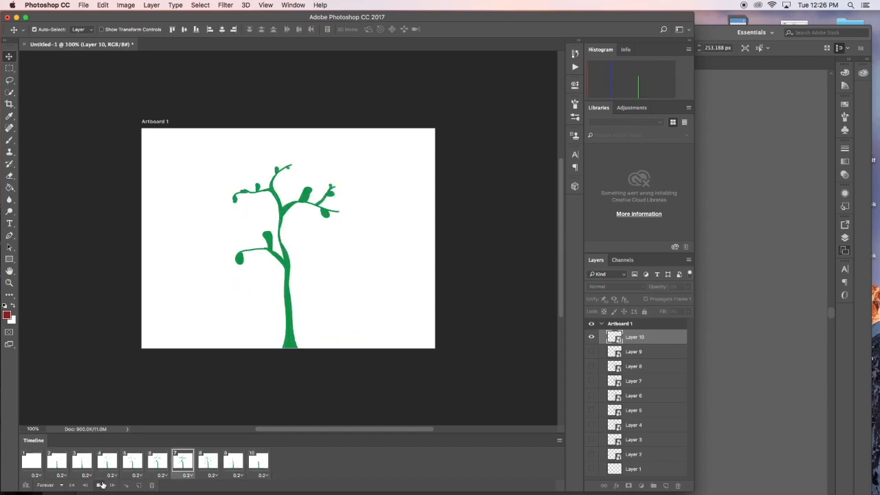
click(100, 485)
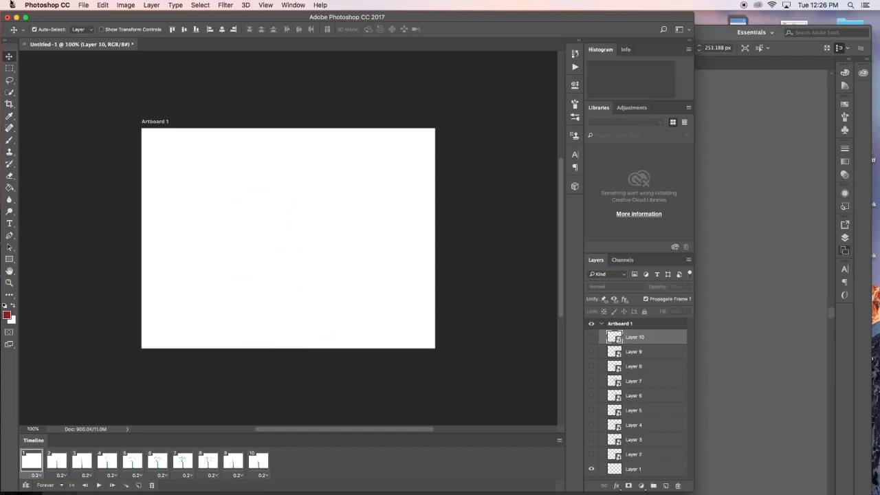
- Start a Save for Web (Legacy) export of the animation as a GIF and reduce it to 16 colors
click(79, 6)
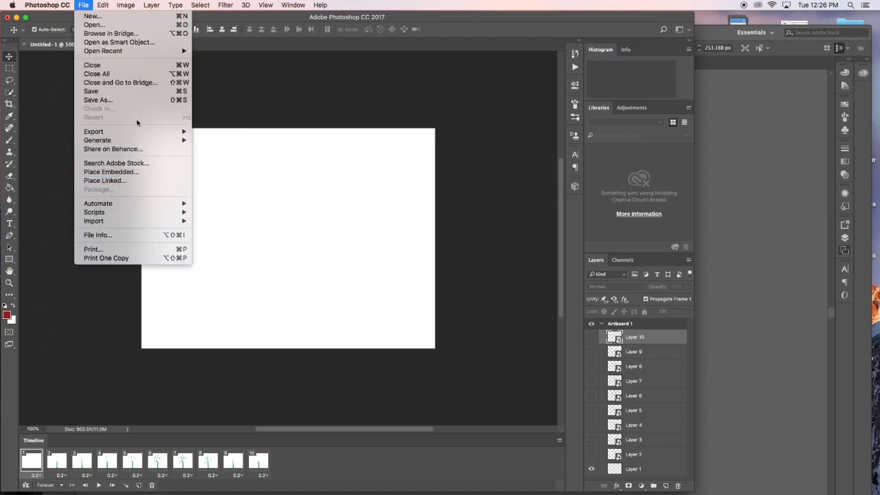
mouse_move(139, 132)
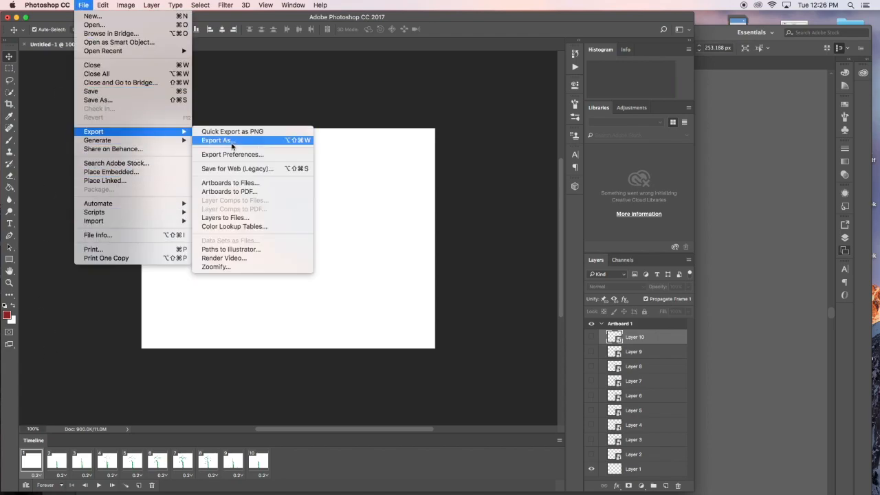
click(236, 169)
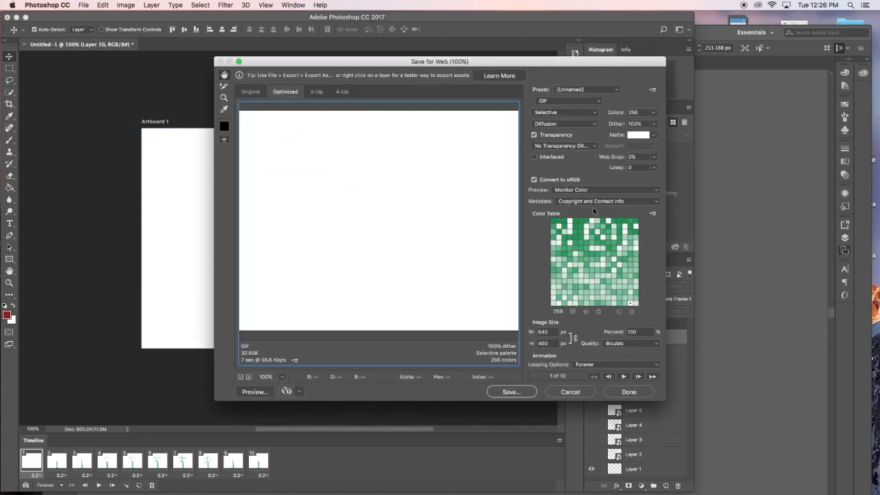
click(656, 113)
click(674, 149)
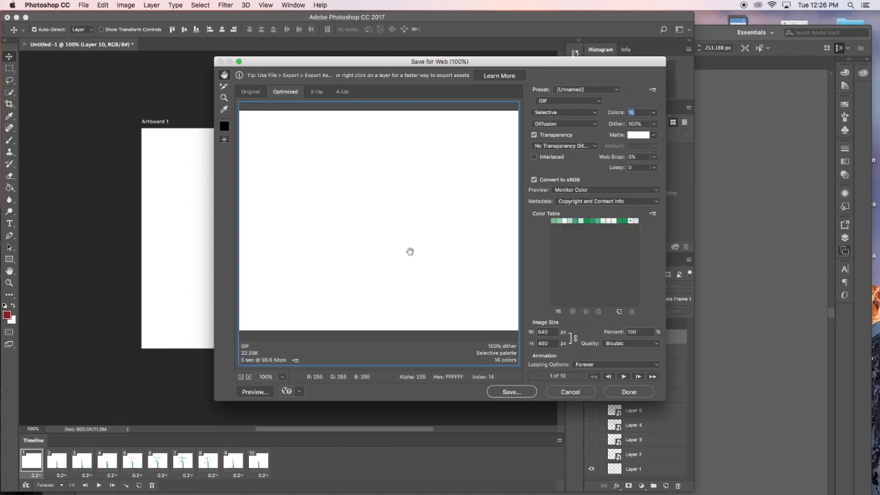
- Fit the export preview at 66.7% zoom and play the optimized animation briefly
click(241, 378)
click(241, 378)
click(249, 377)
click(249, 377)
click(240, 378)
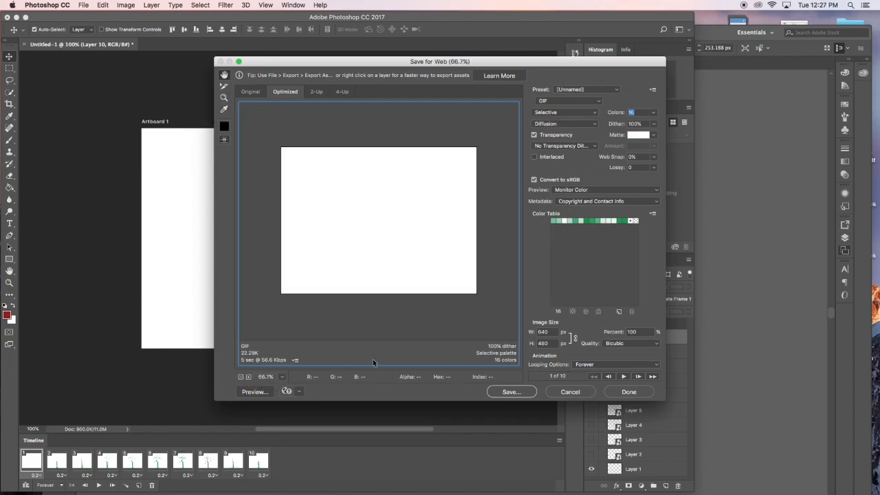
click(623, 375)
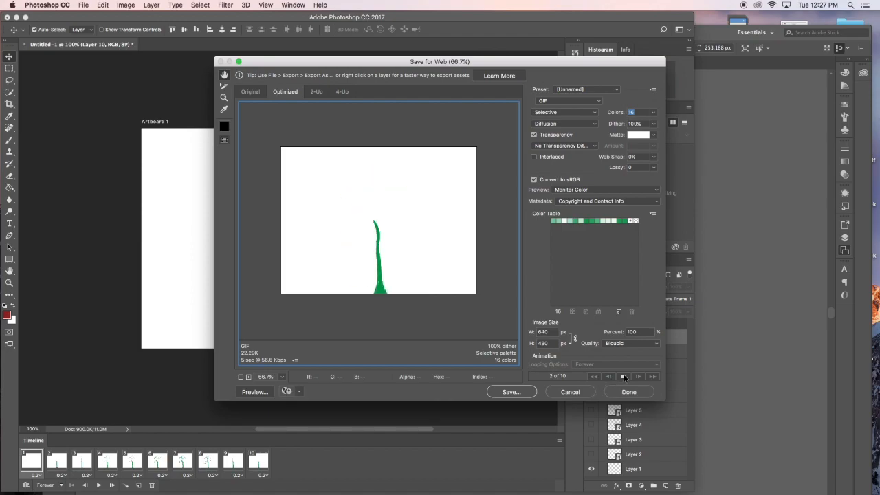
click(623, 377)
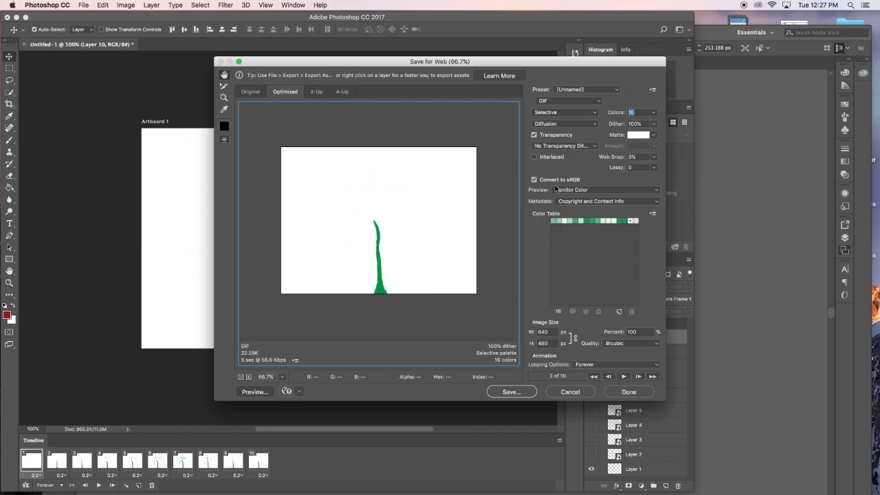
- Save the optimized animation to the Desktop as Tree.gif in the Images Only format
click(509, 392)
text(Tree)
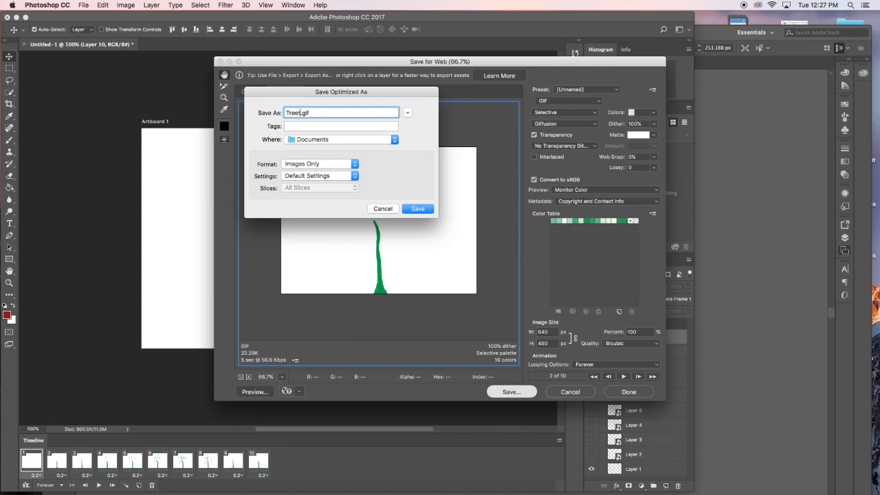
click(323, 140)
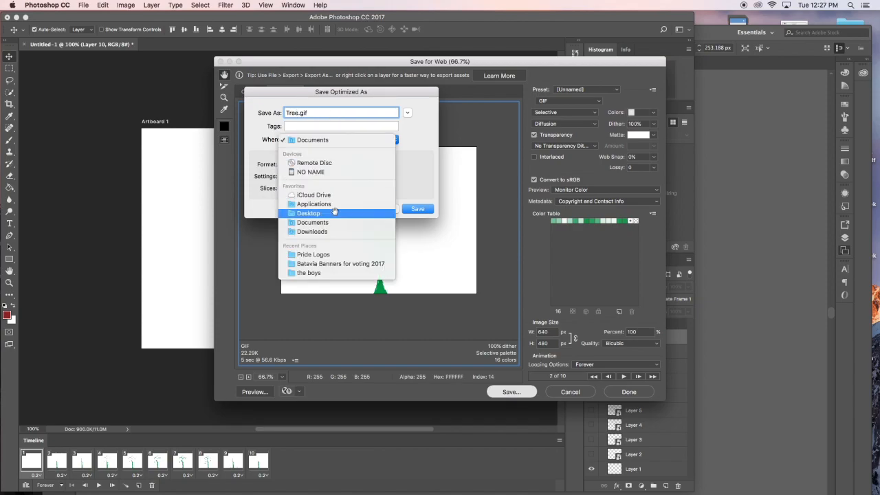
click(328, 206)
click(355, 165)
click(382, 165)
click(426, 211)
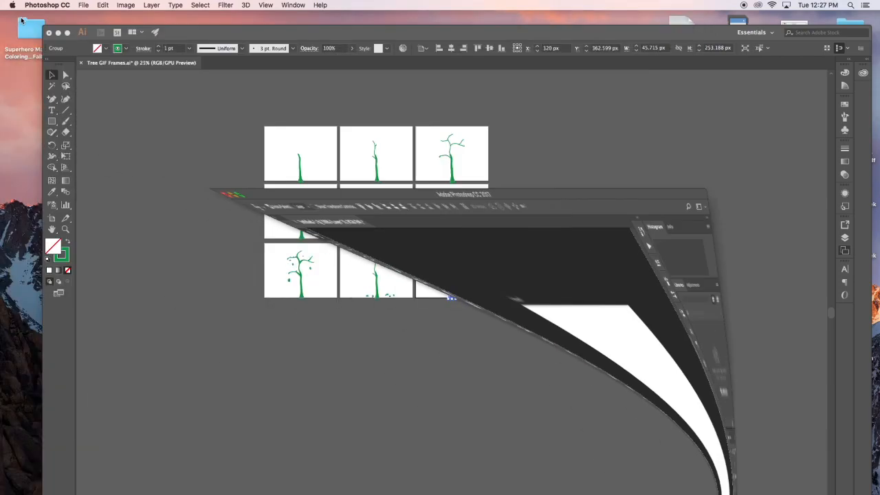
- Minimize the Illustrator window, open Tree.gif from the desktop in Chrome to watch the animation, and close its tab
click(58, 33)
right_click(681, 134)
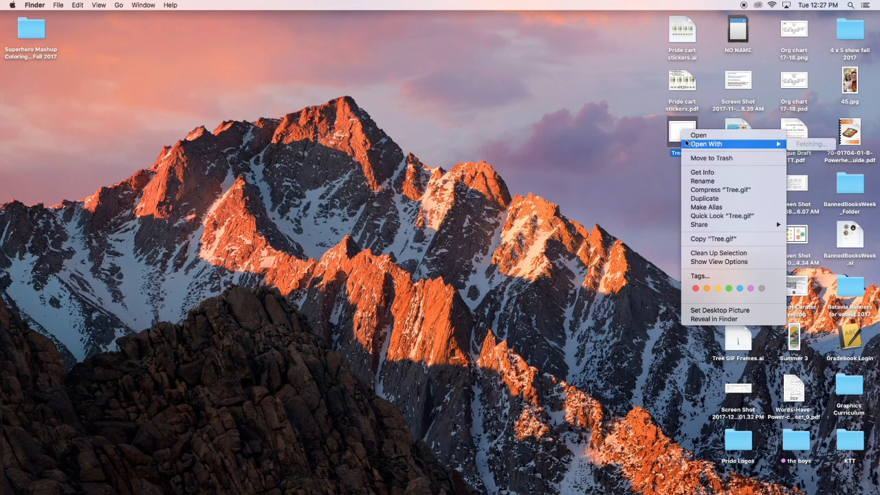
mouse_move(707, 143)
click(640, 187)
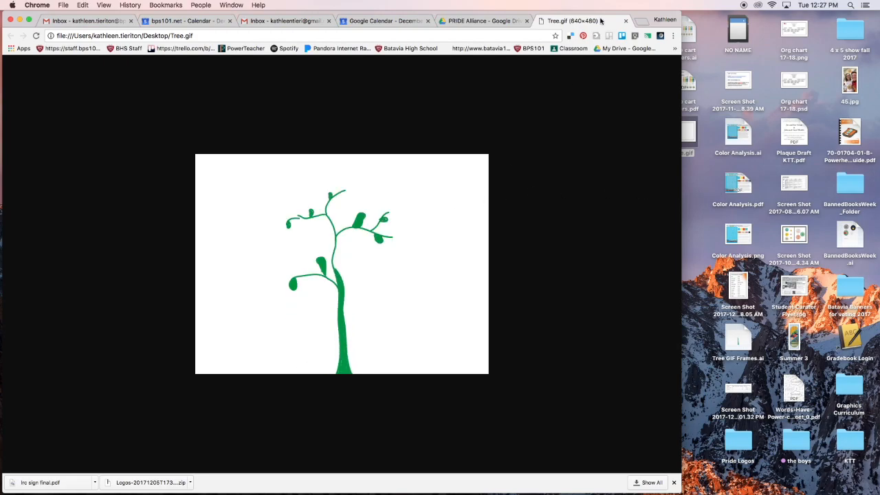
click(626, 20)
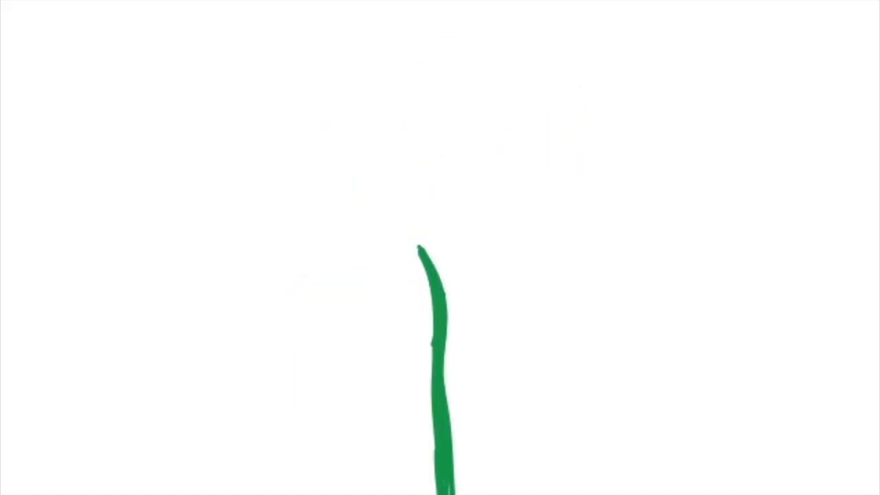